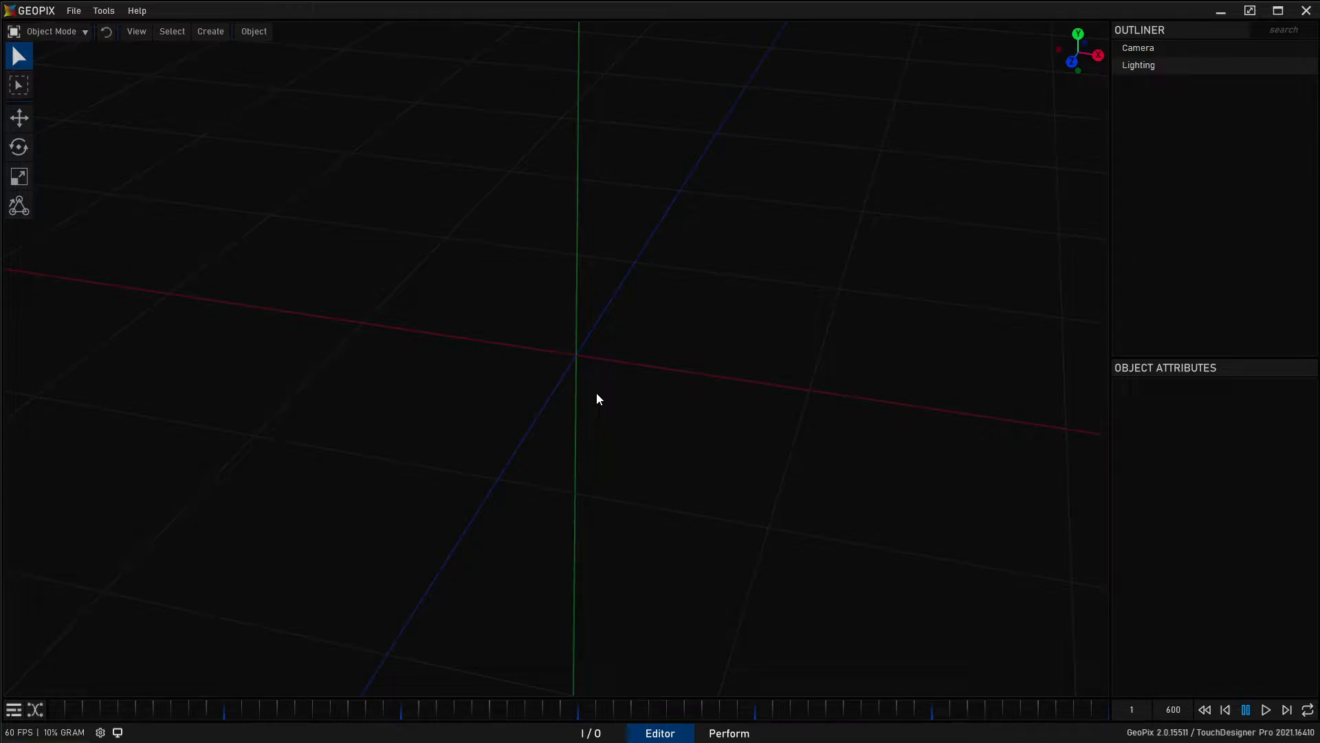
- Create a Fixture object and add one hull point to it at the origin
{"action": "left_click", "coordinate": [209, 31]}
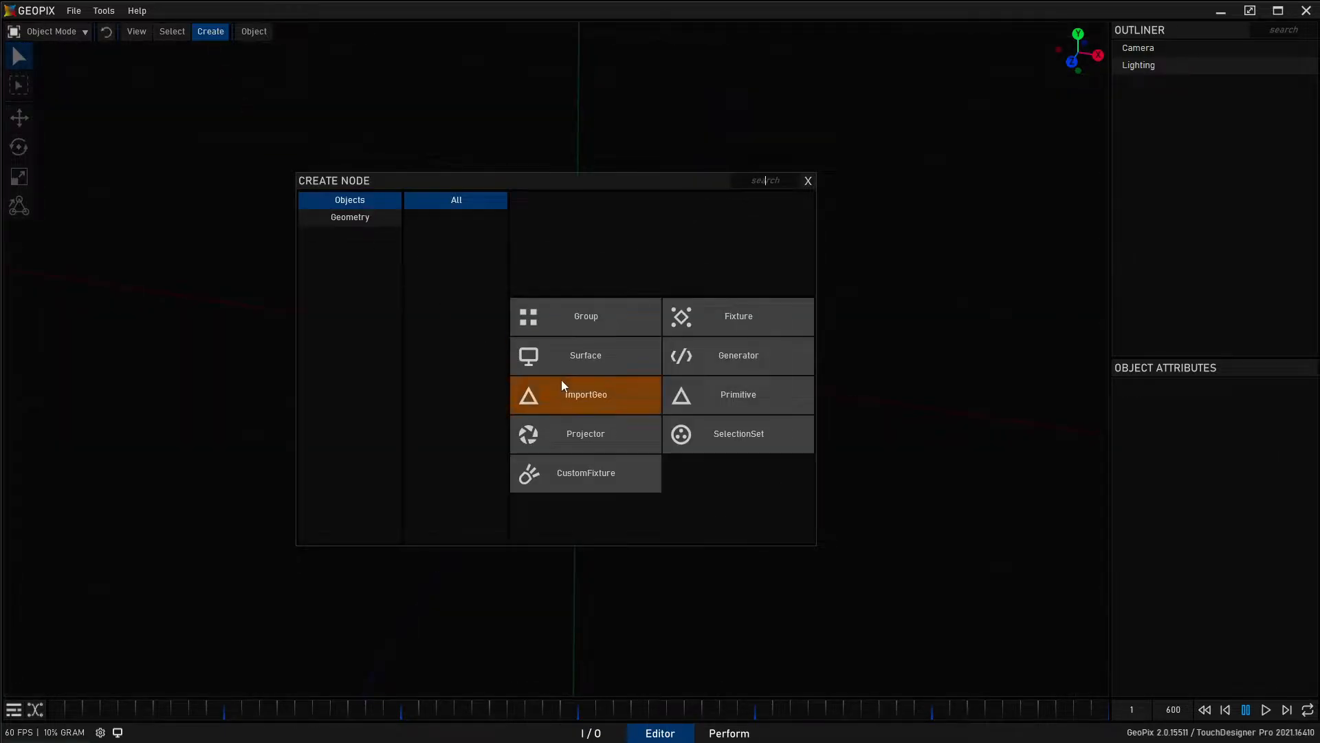
{"action": "left_click", "coordinate": [745, 325]}
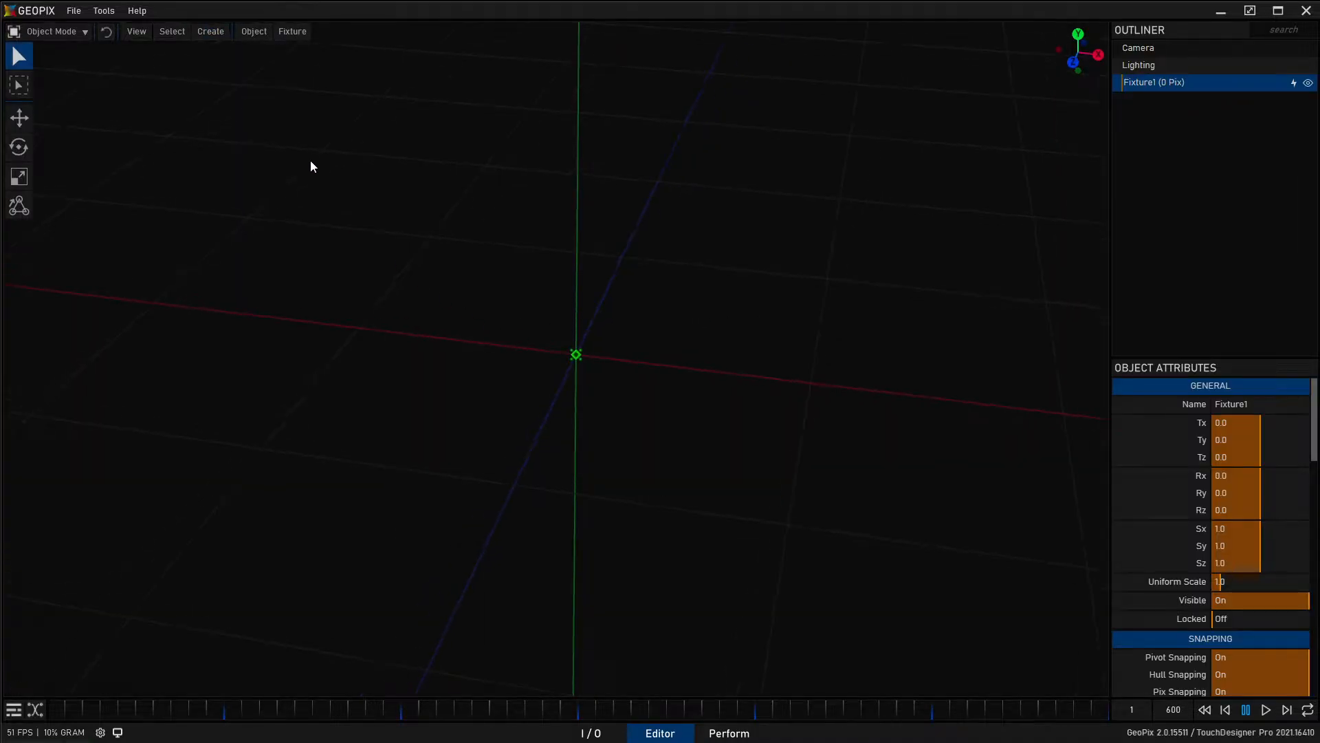
{"action": "left_click", "coordinate": [220, 37]}
{"action": "left_click", "coordinate": [218, 31]}
{"action": "key", "text": "Tab"}
{"action": "key", "text": "ctrl+a"}
{"action": "left_click", "coordinate": [604, 366]}
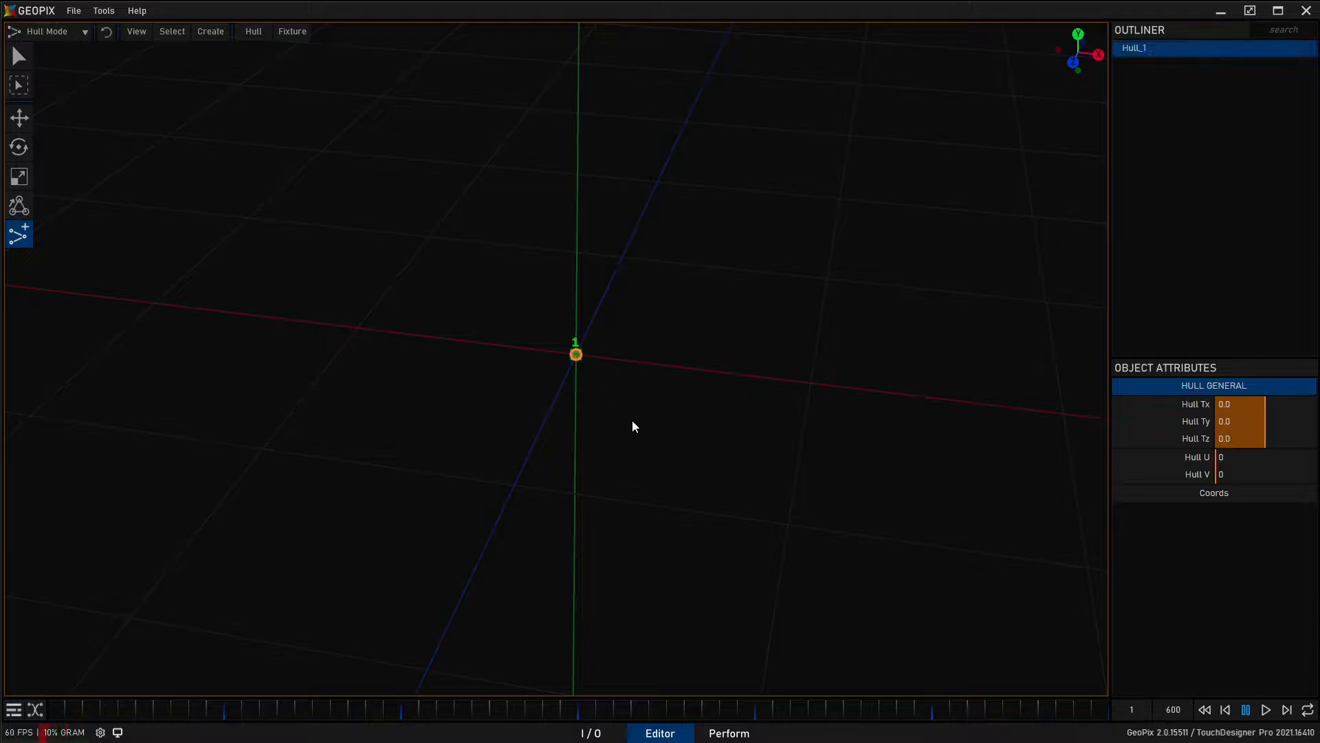
- Create a pixel generator from the selected hull point
{"action": "middle_click_drag", "start_coordinate": [580, 361], "coordinate": [584, 363]}
{"action": "left_click", "coordinate": [253, 31]}
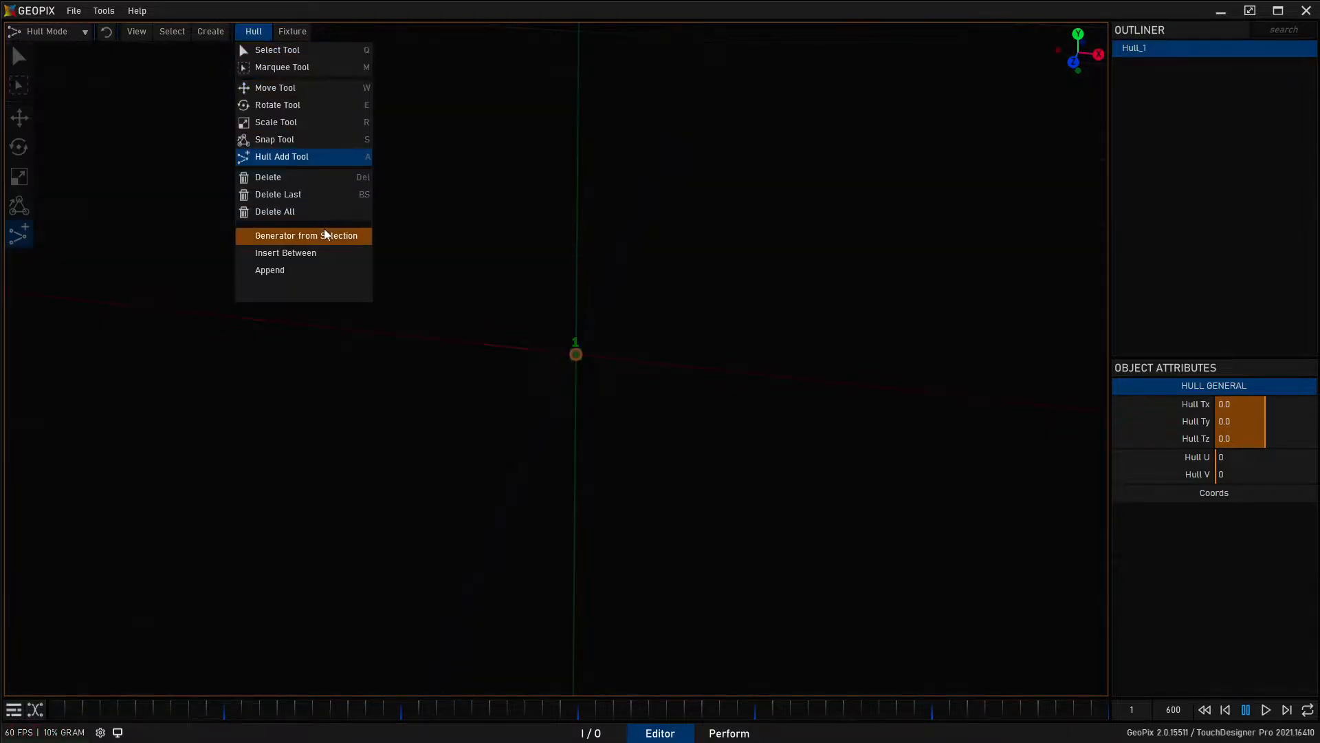
{"action": "left_click", "coordinate": [323, 230]}
{"action": "scroll", "coordinate": [606, 365], "scroll_direction": "up", "scroll_amount": 5}
{"action": "middle_click_drag", "start_coordinate": [666, 341], "coordinate": [601, 348]}
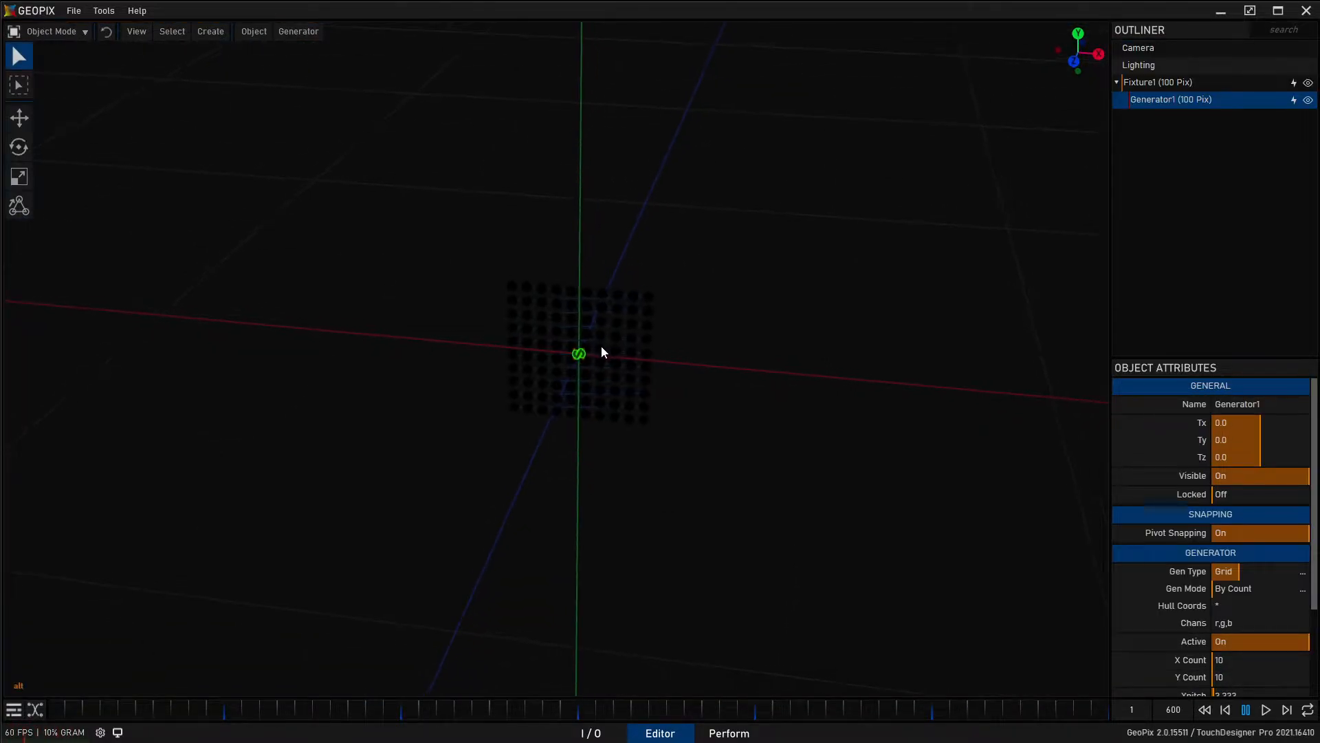
- Set the generator's X Count and Y Count to 5 each
{"action": "scroll", "coordinate": [602, 348], "scroll_direction": "down", "scroll_amount": 3}
{"action": "scroll", "coordinate": [1121, 515], "scroll_direction": "down", "scroll_amount": 4}
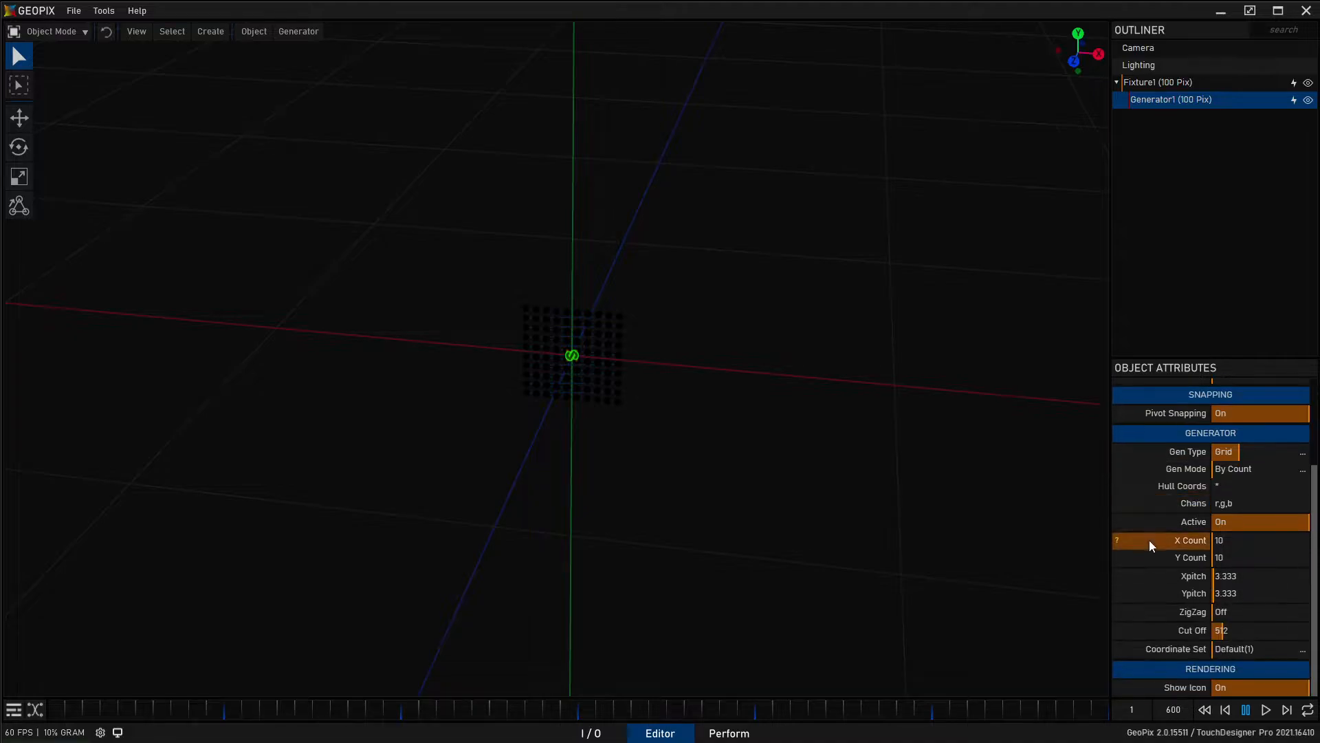
{"action": "left_click", "coordinate": [1235, 540]}
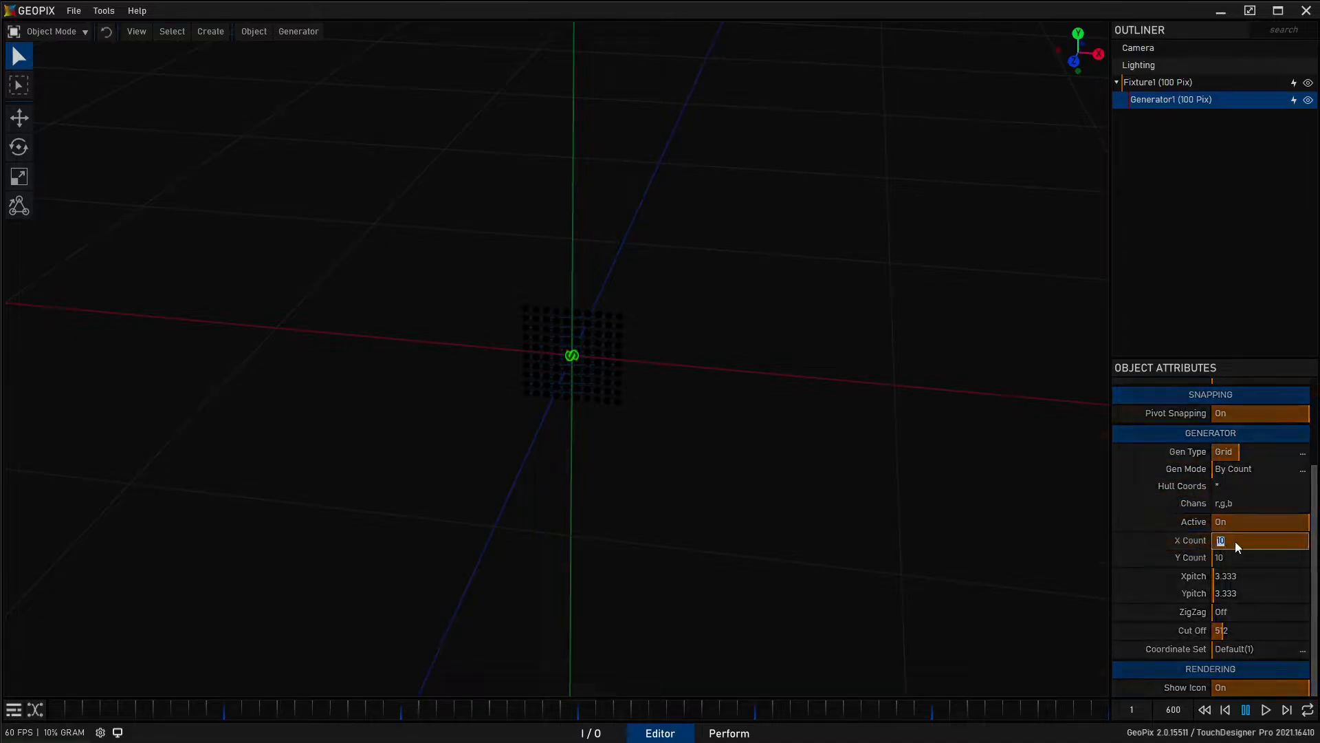
{"action": "type", "text": "5"}
{"action": "key", "text": "Return"}
{"action": "left_click", "coordinate": [1233, 557]}
{"action": "type", "text": "5"}
{"action": "key", "text": "Return"}
- Set the generator's X pitch and Y pitch to 6
{"action": "left_click", "coordinate": [1233, 577]}
{"action": "type", "text": "6"}
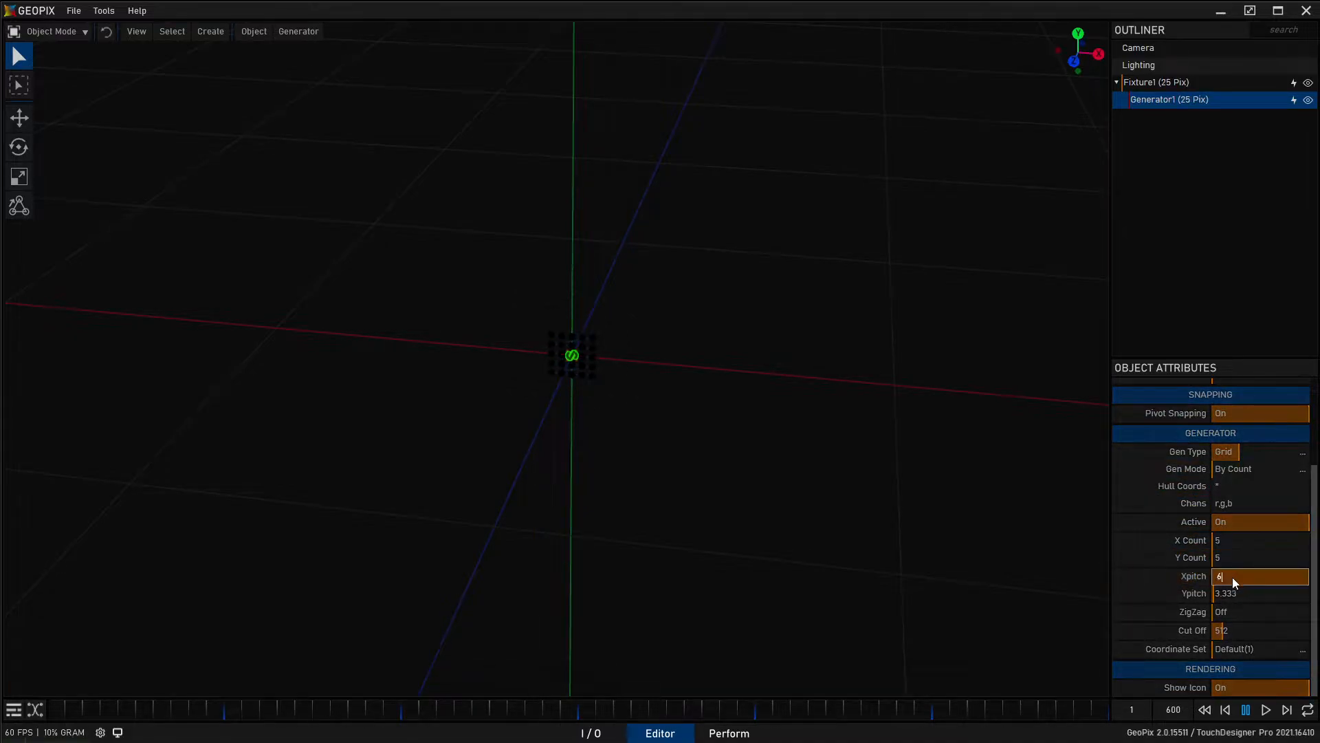
{"action": "key", "text": "Return"}
{"action": "left_click", "coordinate": [1239, 592]}
{"action": "type", "text": "6"}
{"action": "key", "text": "Return"}
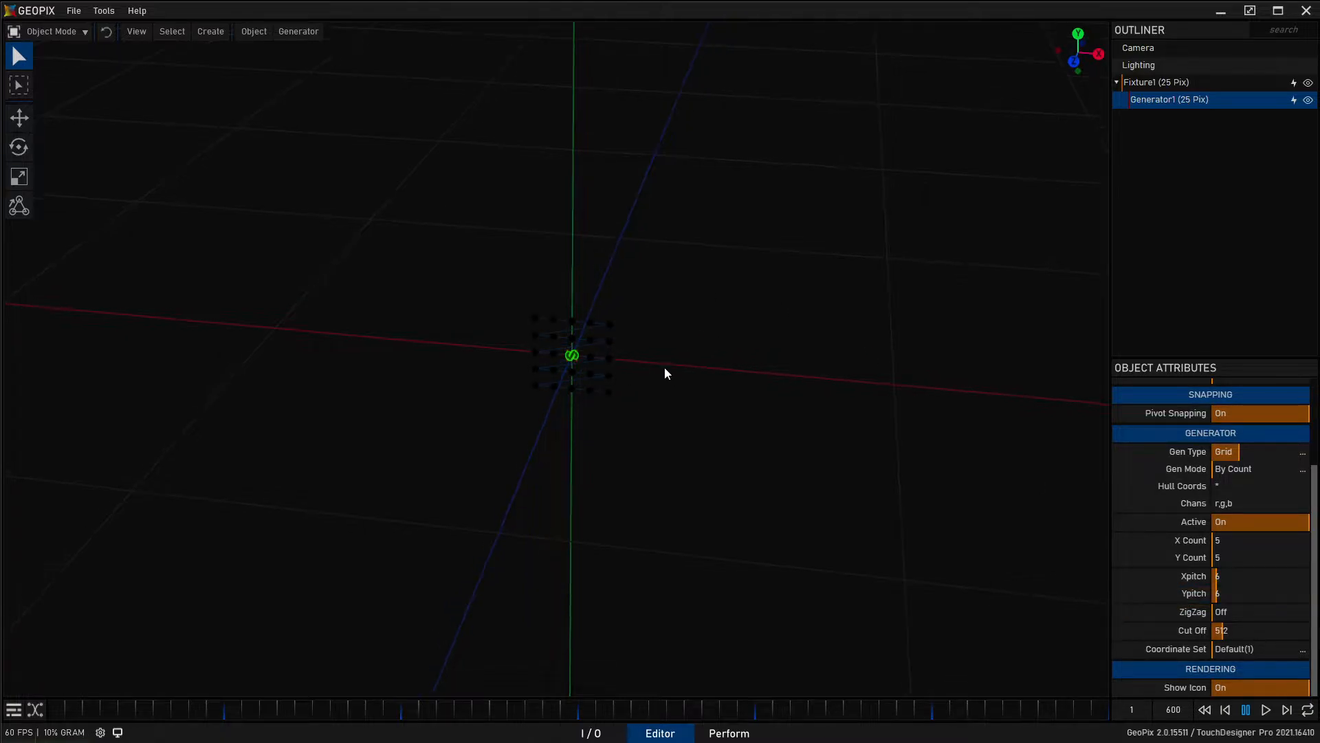
- Create a Projector object and move it along the Z axis to about 93, in front of the fixture
{"action": "left_click", "coordinate": [1198, 83]}
{"action": "left_click", "coordinate": [211, 31]}
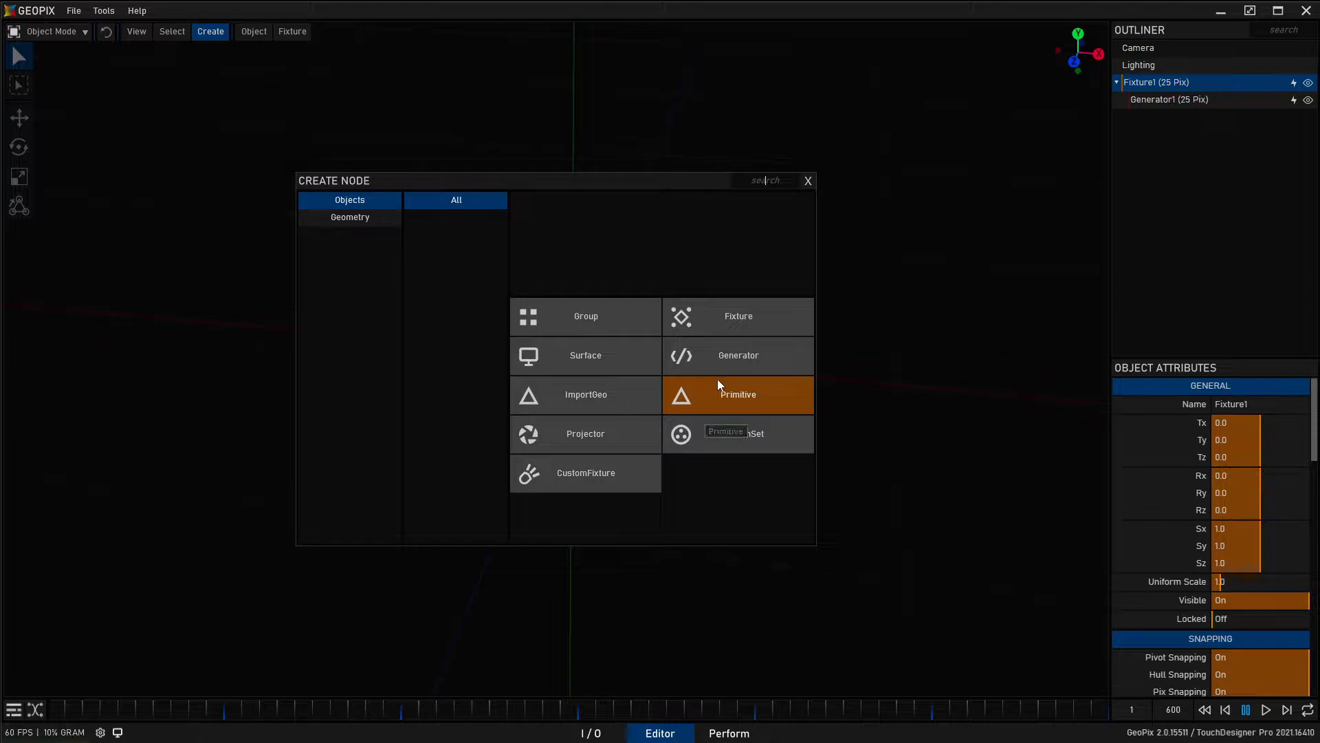
{"action": "left_click", "coordinate": [641, 434]}
{"action": "key", "text": "w"}
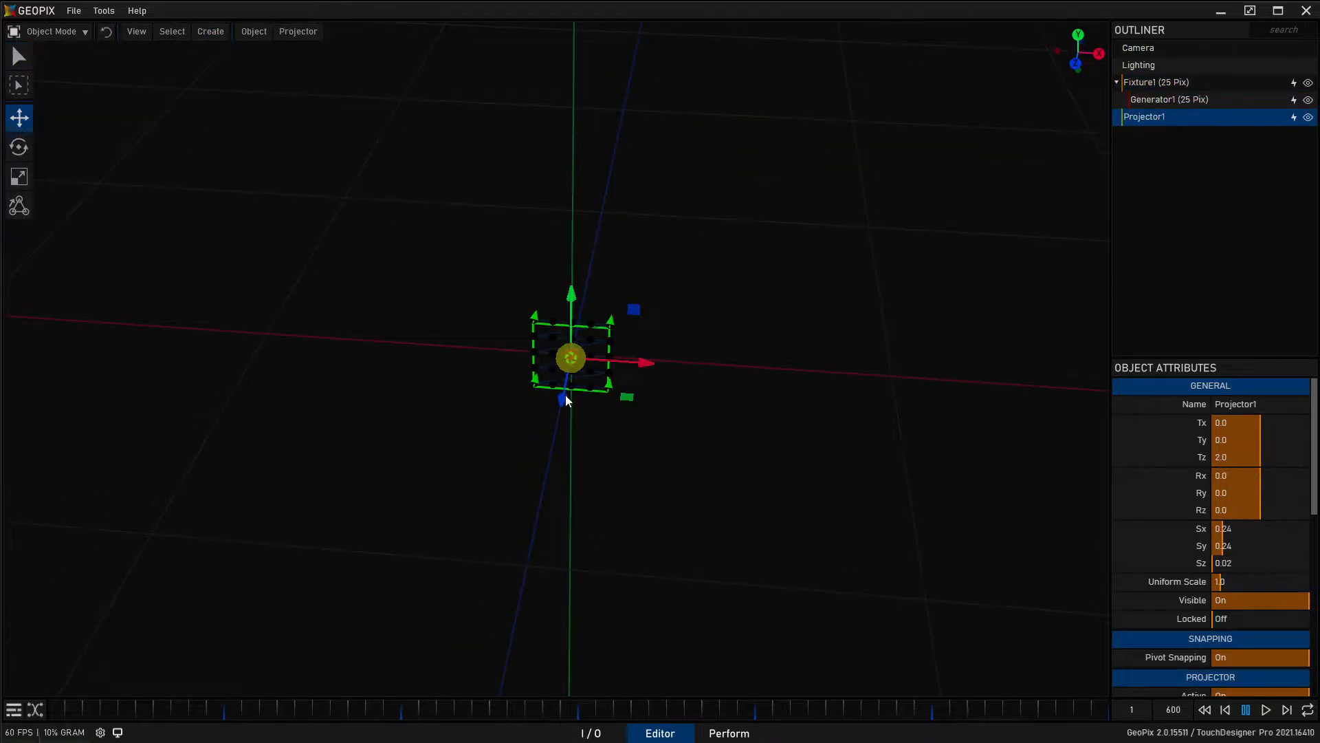
{"action": "left_click_drag", "start_coordinate": [566, 395], "coordinate": [538, 595]}
- Enlarge the projector in X and Y to a scale of about 0.38
{"action": "key", "text": "e"}
{"action": "key", "text": "r"}
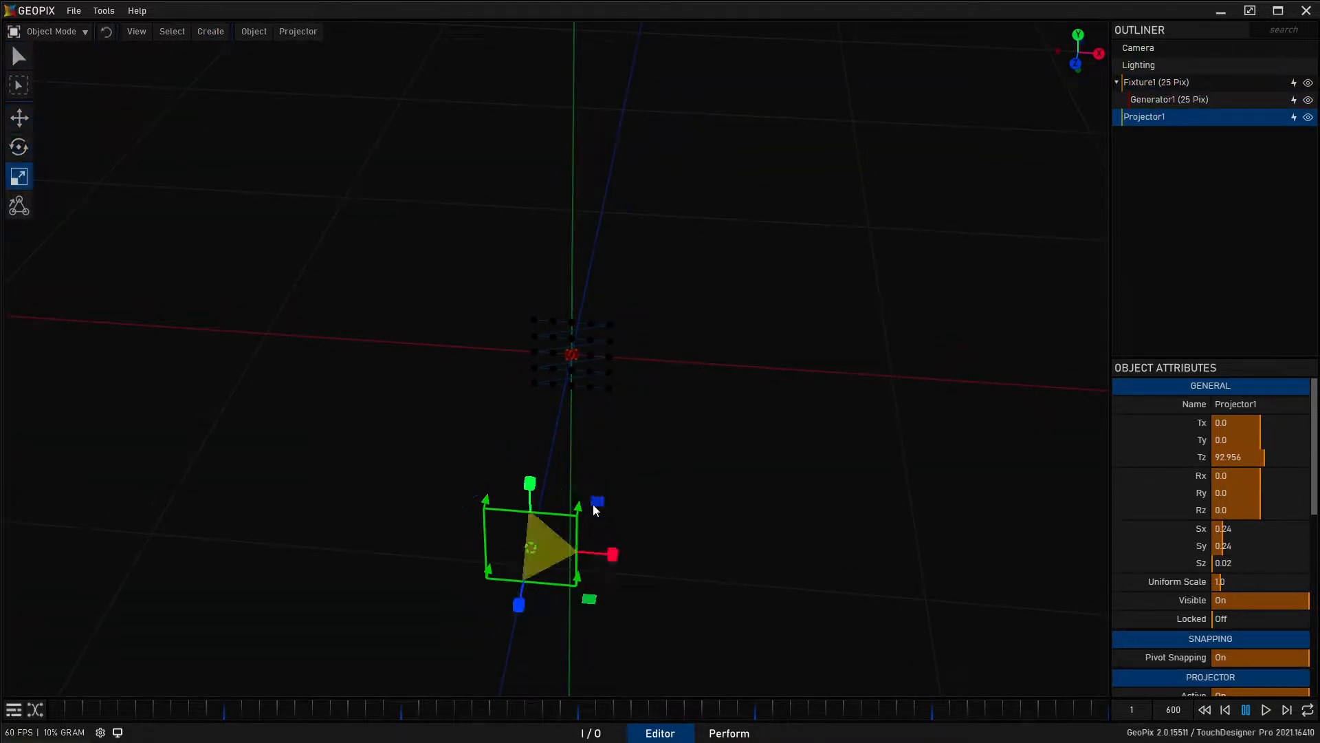
{"action": "left_click_drag", "start_coordinate": [593, 504], "coordinate": [745, 478]}
{"action": "key", "text": "q"}
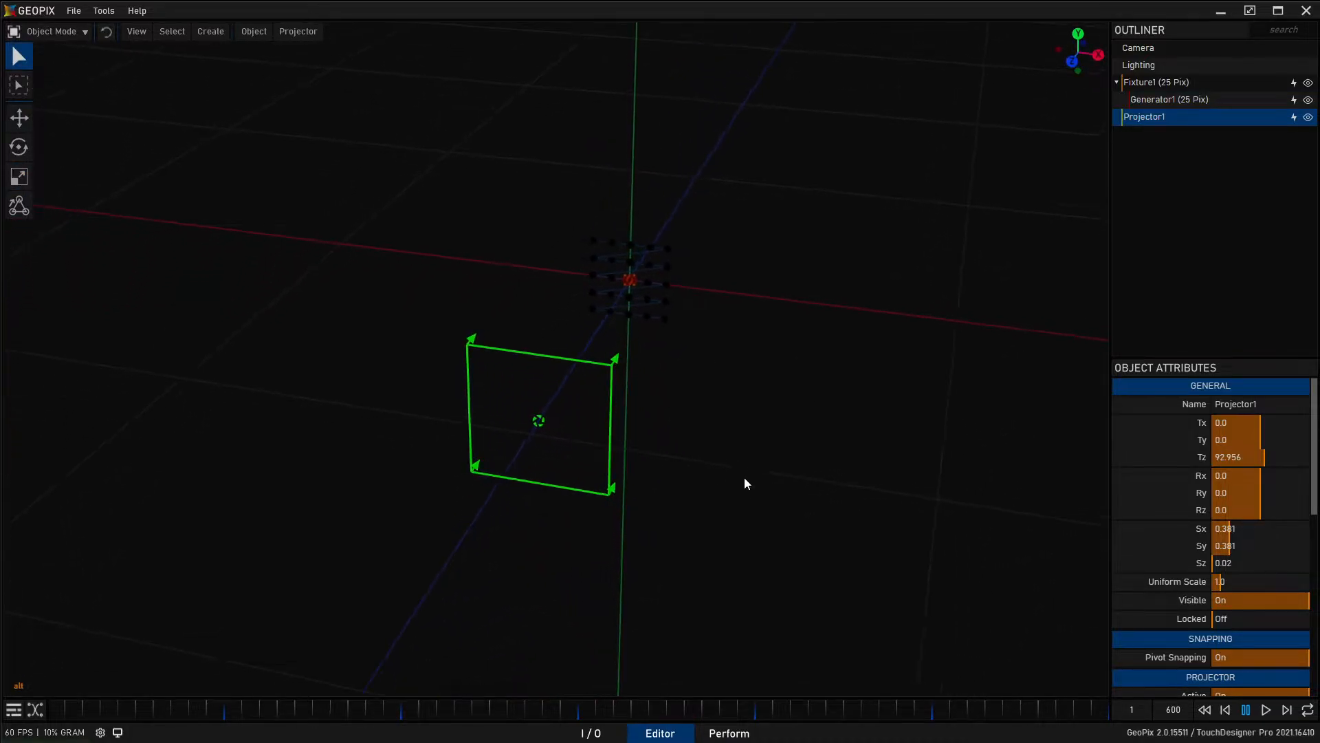
{"action": "left_click_drag", "start_coordinate": [753, 368], "coordinate": [763, 375], "text": "alt"}
- Examine the projector's constant color and its R, G and B routing attributes
{"action": "scroll", "coordinate": [1169, 502], "scroll_direction": "down", "scroll_amount": 3}
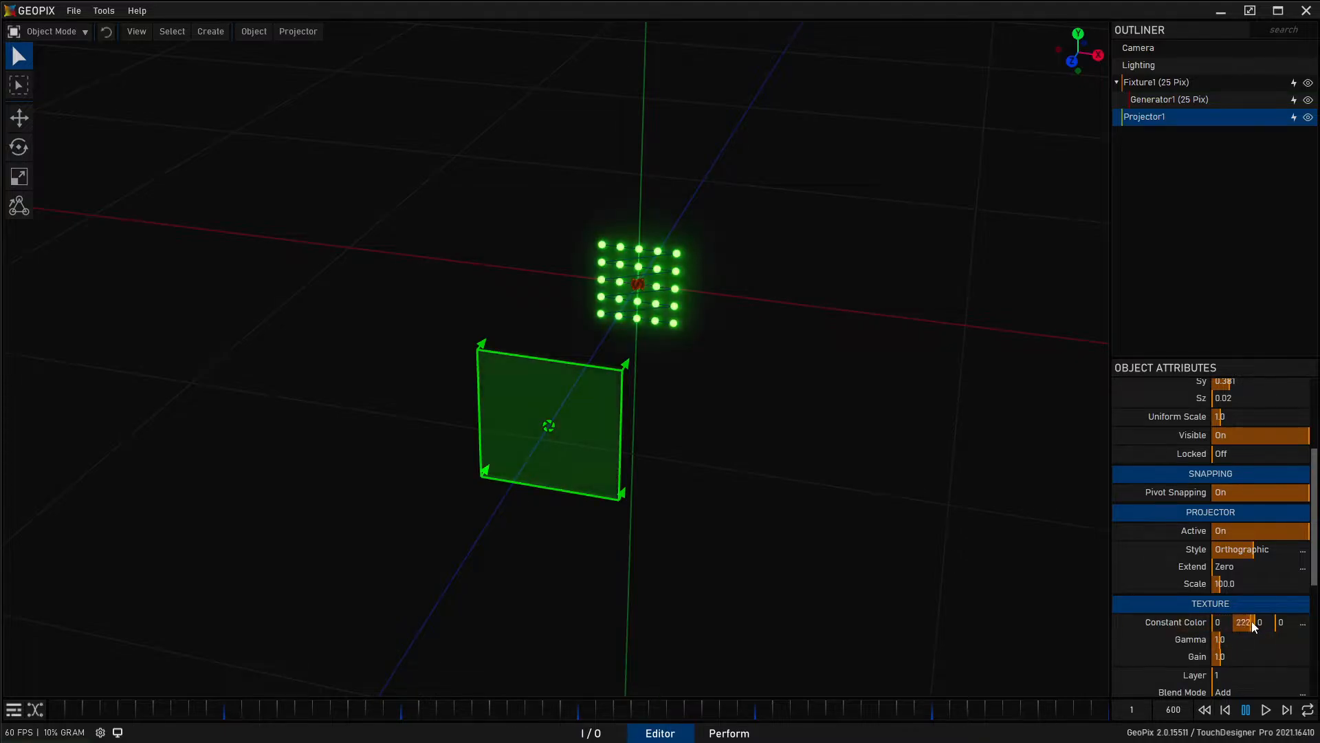
{"action": "scroll", "coordinate": [1187, 562], "scroll_direction": "down", "scroll_amount": 4}
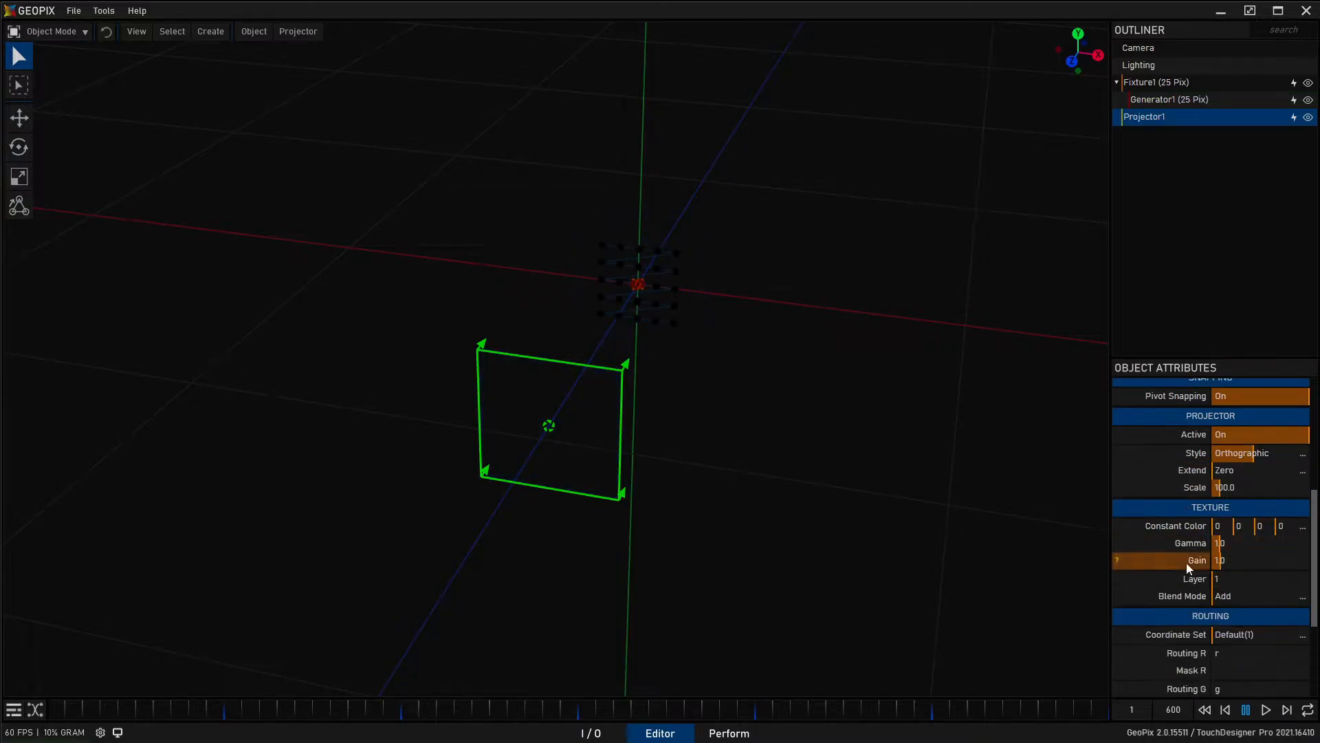
{"action": "scroll", "coordinate": [1170, 554], "scroll_direction": "down", "scroll_amount": 1}
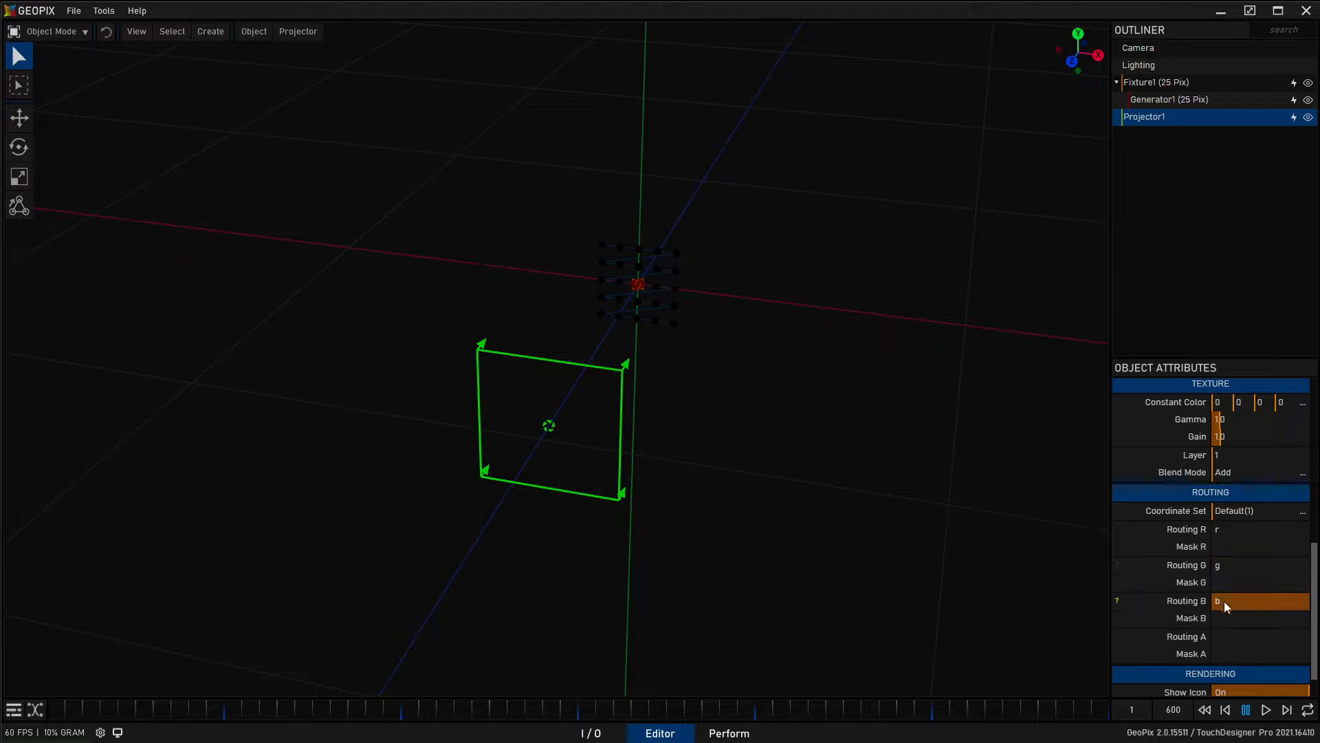
- Examine the generator's attributes, especially its Chans setting, to compare them with the projector's routing
{"action": "left_click", "coordinate": [638, 292]}
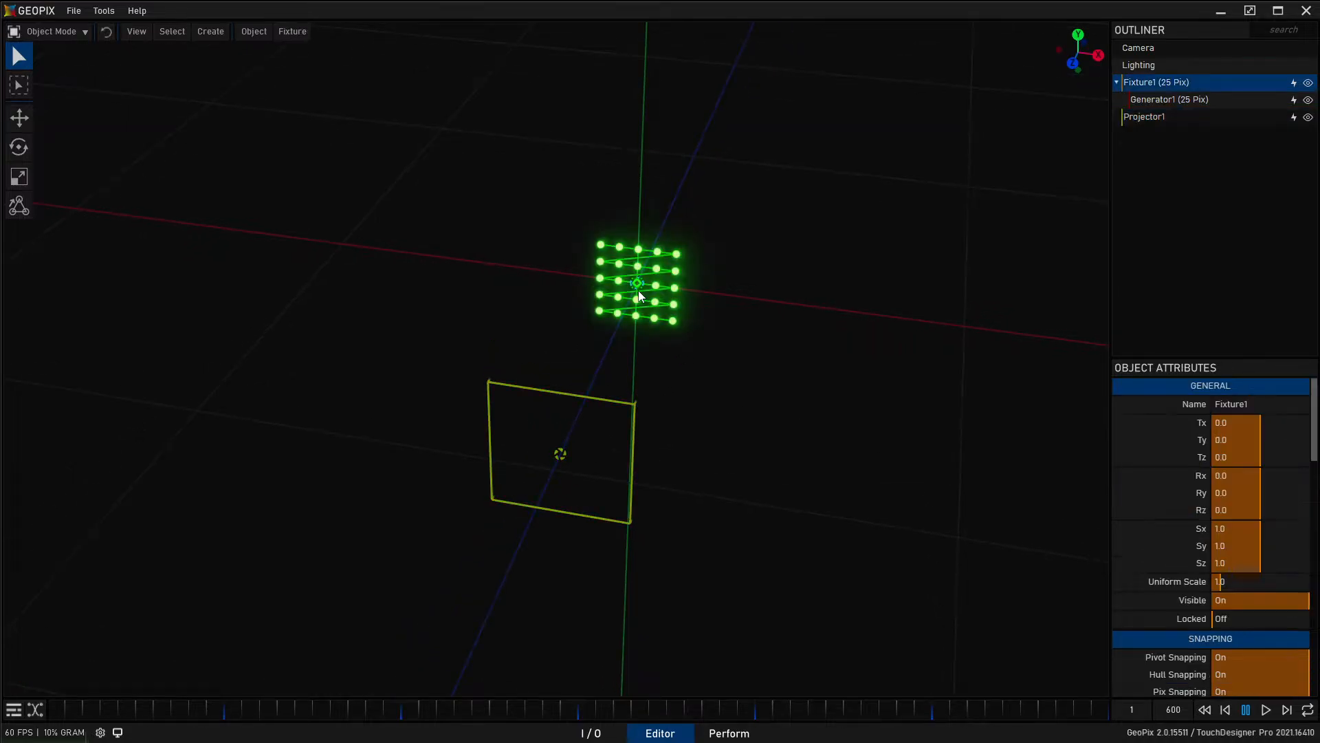
{"action": "left_click", "coordinate": [1193, 99]}
{"action": "scroll", "coordinate": [1180, 523], "scroll_direction": "down", "scroll_amount": 3}
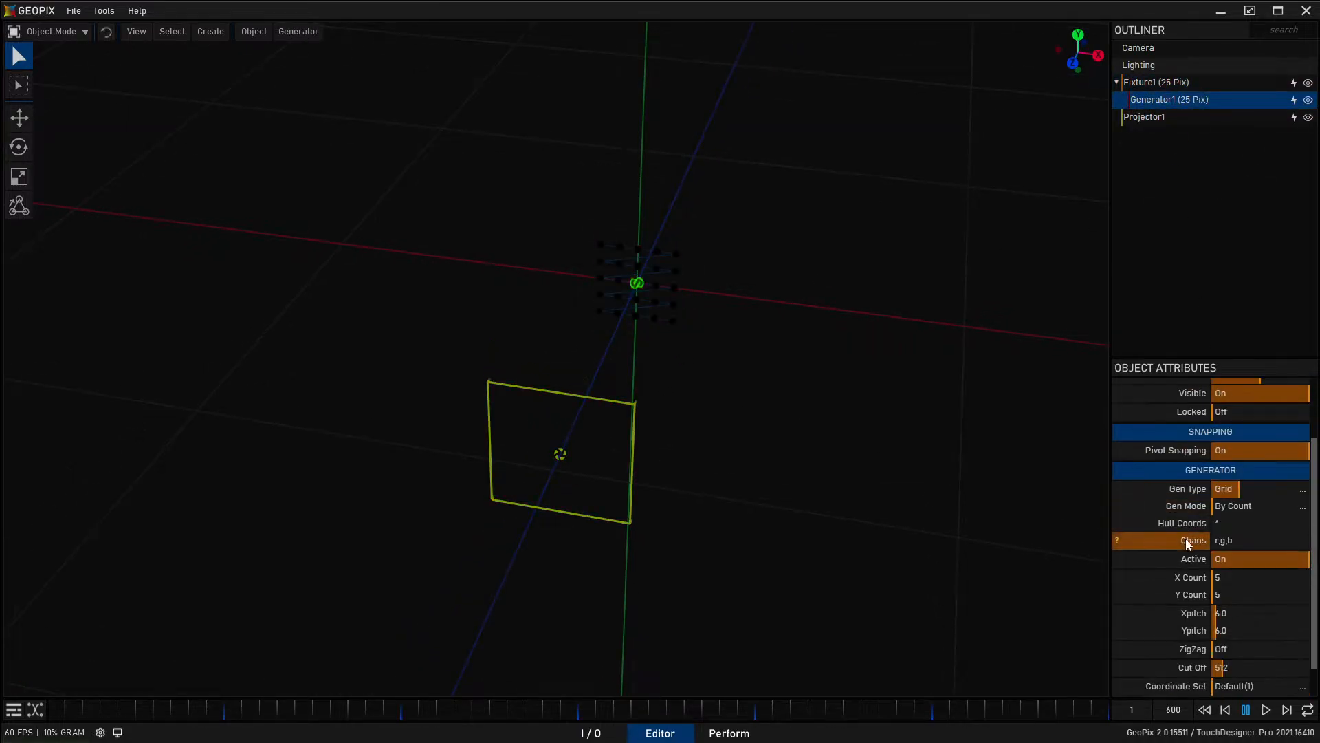
{"action": "scroll", "coordinate": [1177, 550], "scroll_direction": "up", "scroll_amount": 2}
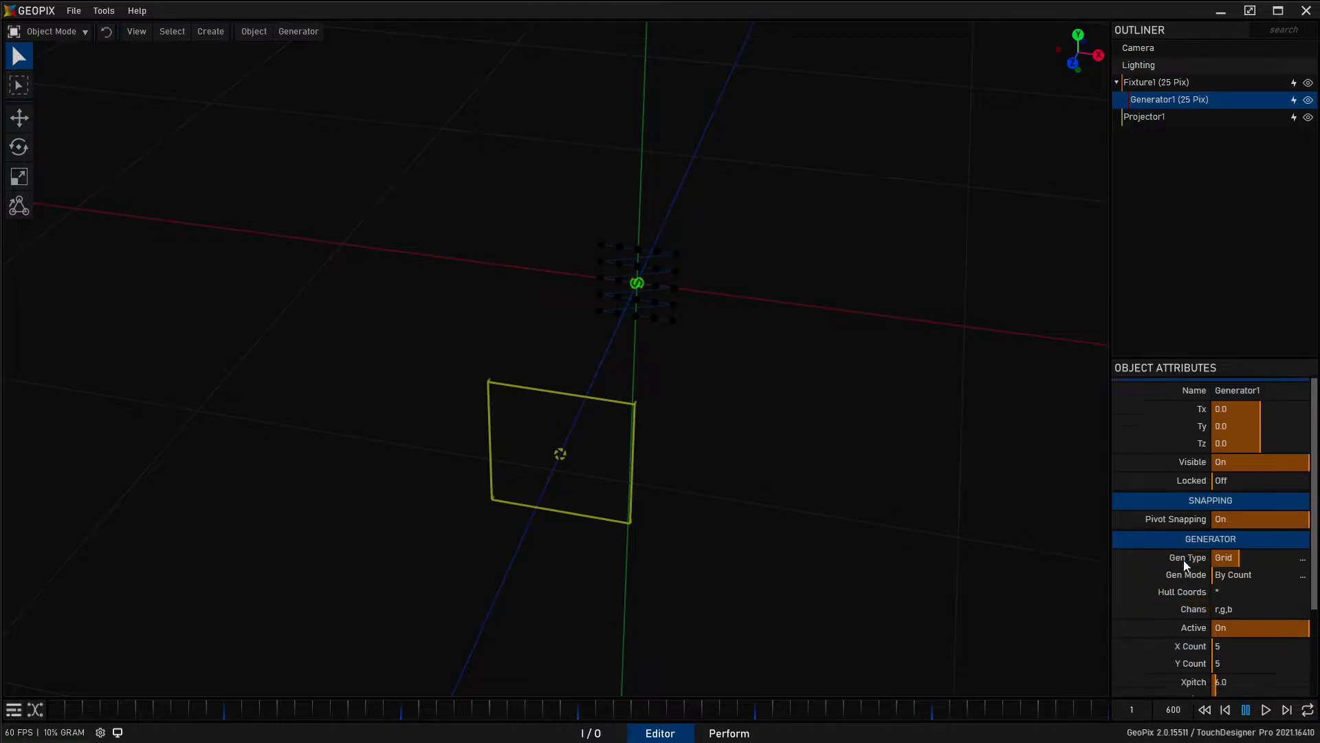
{"action": "scroll", "coordinate": [1183, 556], "scroll_direction": "down", "scroll_amount": 1}
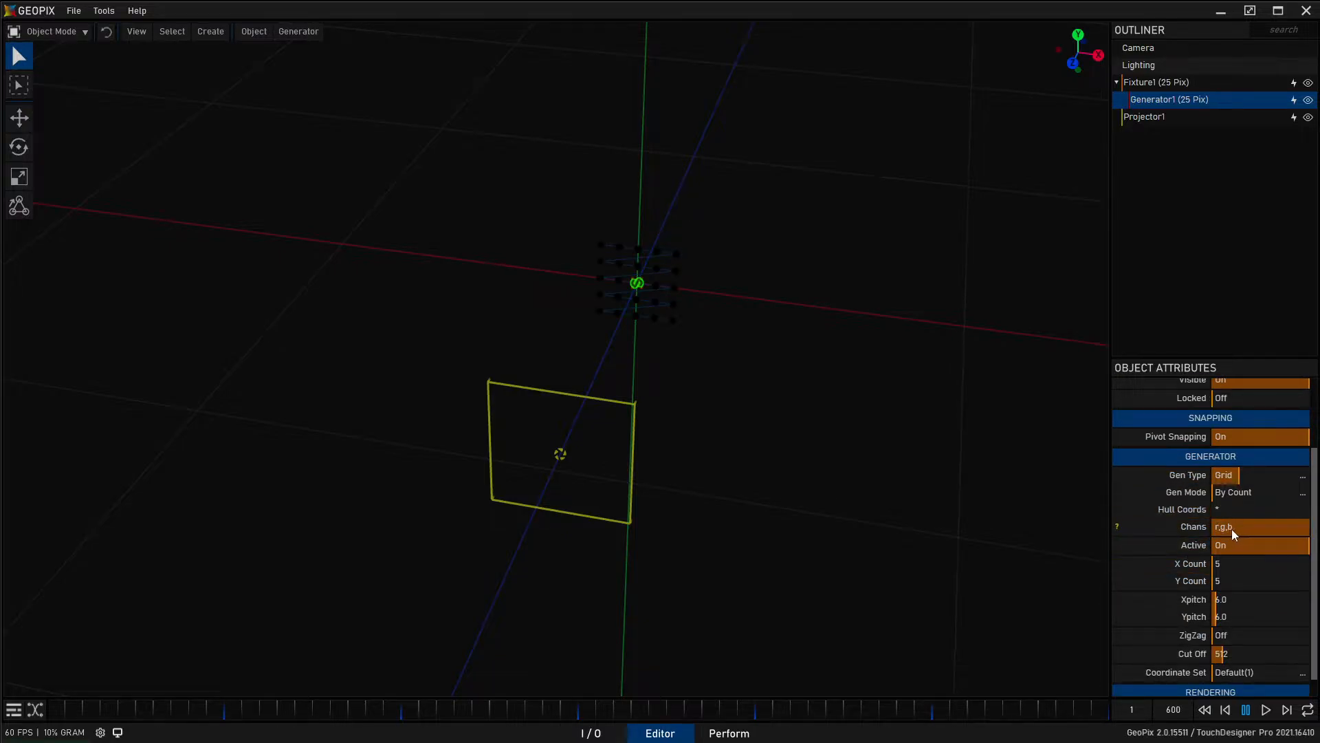
{"action": "left_click_drag", "start_coordinate": [901, 414], "coordinate": [807, 381], "text": "alt"}
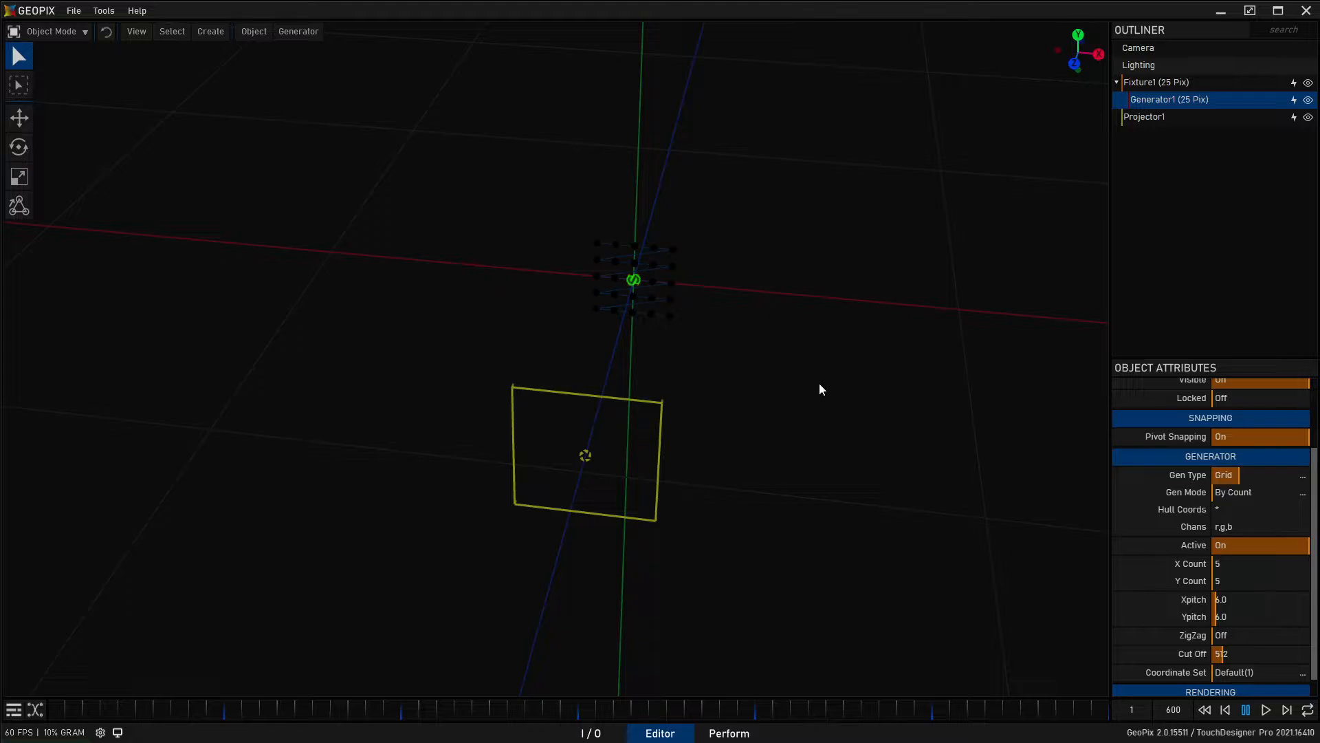
{"action": "mouse_move", "coordinate": [719, 342]}
{"action": "left_mouse_down", "text": "alt"}
{"action": "mouse_move", "coordinate": [703, 339]}
{"action": "mouse_move", "coordinate": [695, 354]}
{"action": "mouse_move", "coordinate": [707, 352]}
{"action": "left_mouse_up", "text": "alt"}
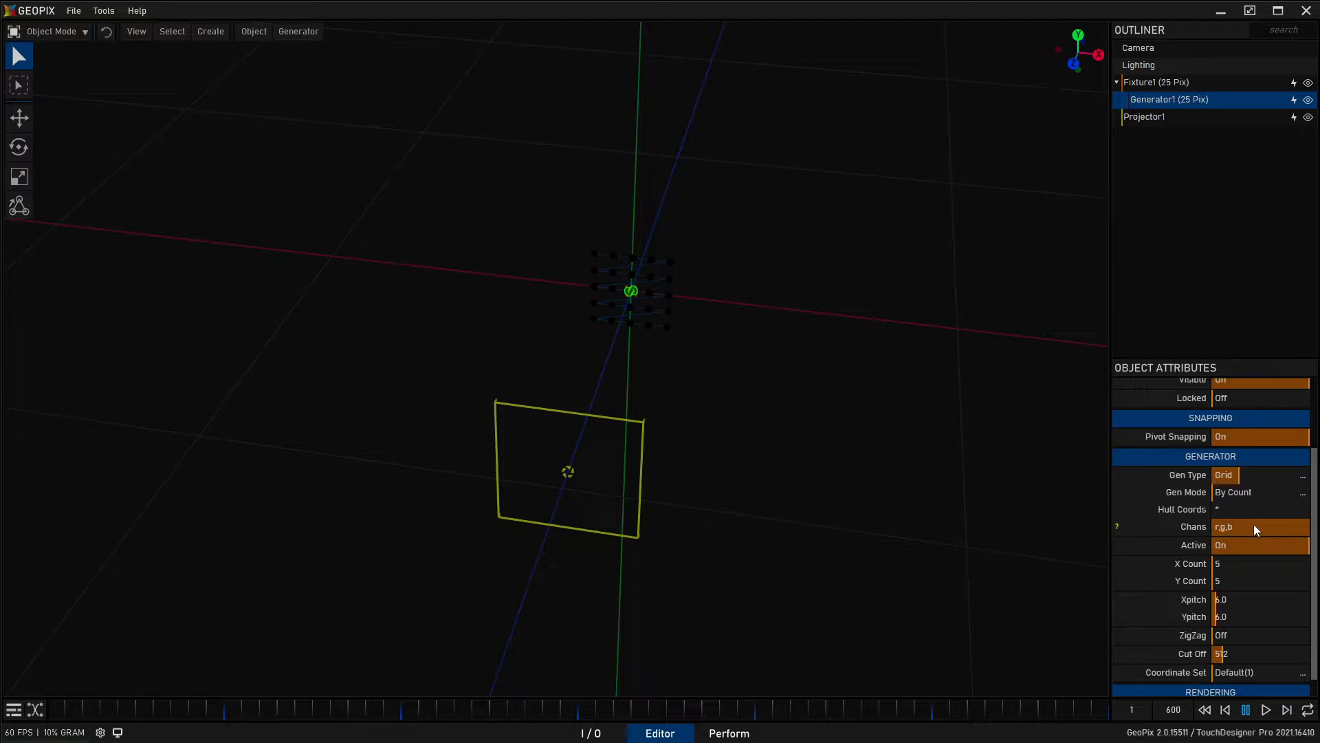
- Open the Channels Tool beside the fixture and enlarge the fixture buffer grid so the channel values are readable
{"action": "left_click", "coordinate": [101, 11]}
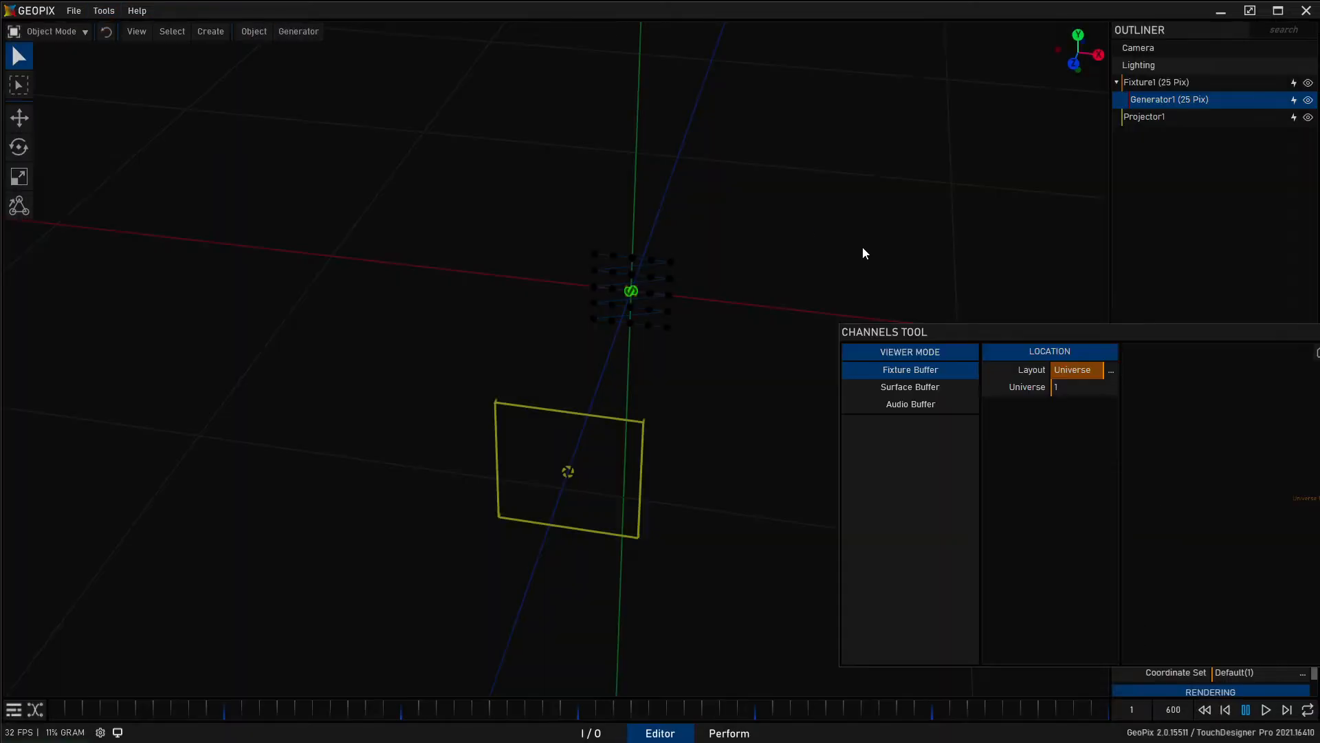
{"action": "left_click_drag", "start_coordinate": [986, 335], "coordinate": [208, 81]}
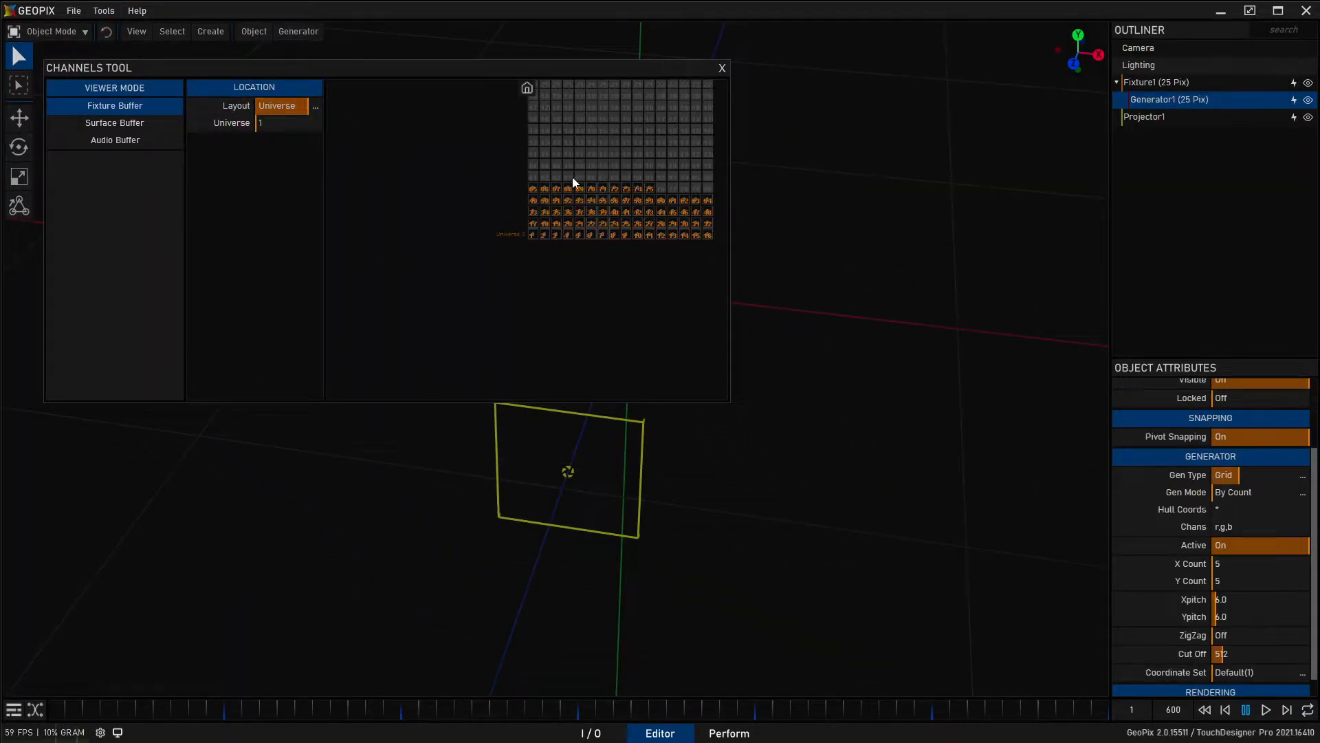
{"action": "middle_click_drag", "start_coordinate": [591, 210], "coordinate": [498, 266]}
{"action": "right_click_drag", "start_coordinate": [497, 266], "coordinate": [426, 337]}
{"action": "middle_click_drag", "start_coordinate": [426, 337], "coordinate": [437, 285]}
{"action": "middle_click_drag", "start_coordinate": [806, 326], "coordinate": [1006, 378], "text": "alt"}
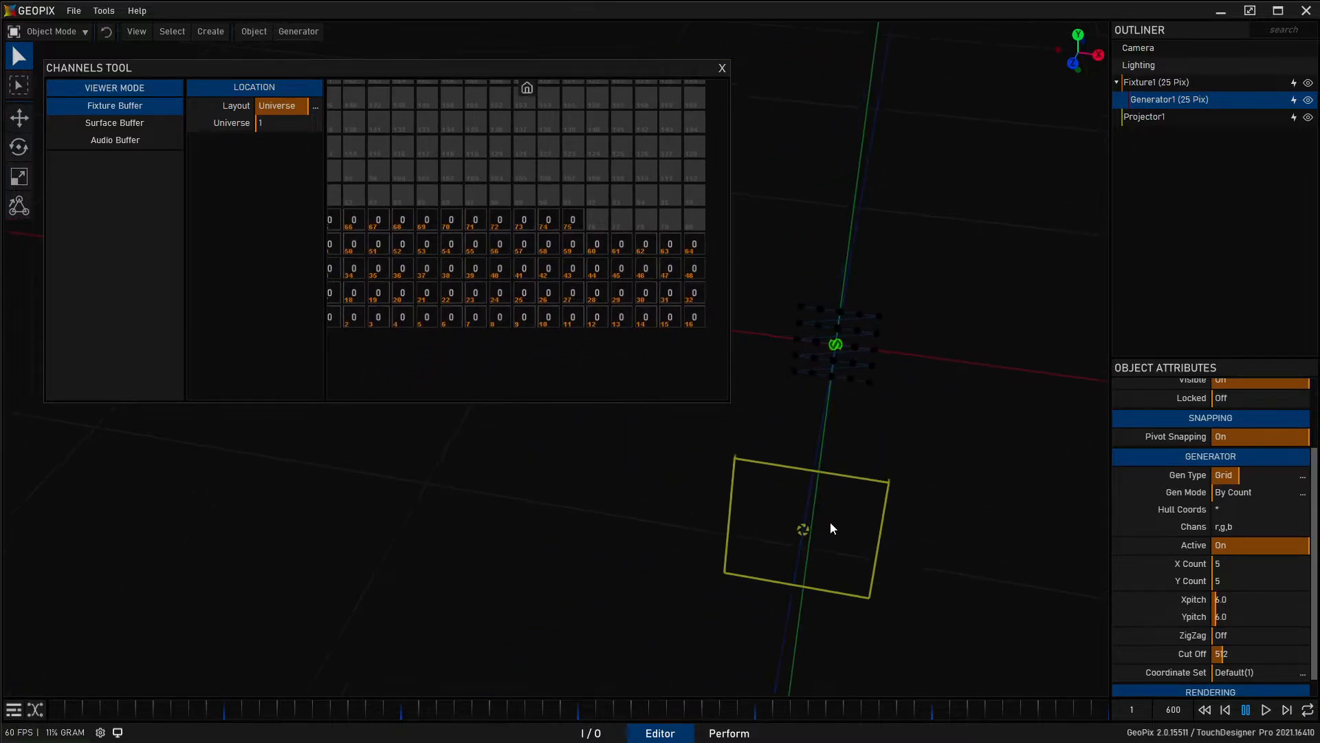
- Test the projector with a red constant color of 250 and return the color to 0
{"action": "left_click", "coordinate": [804, 531]}
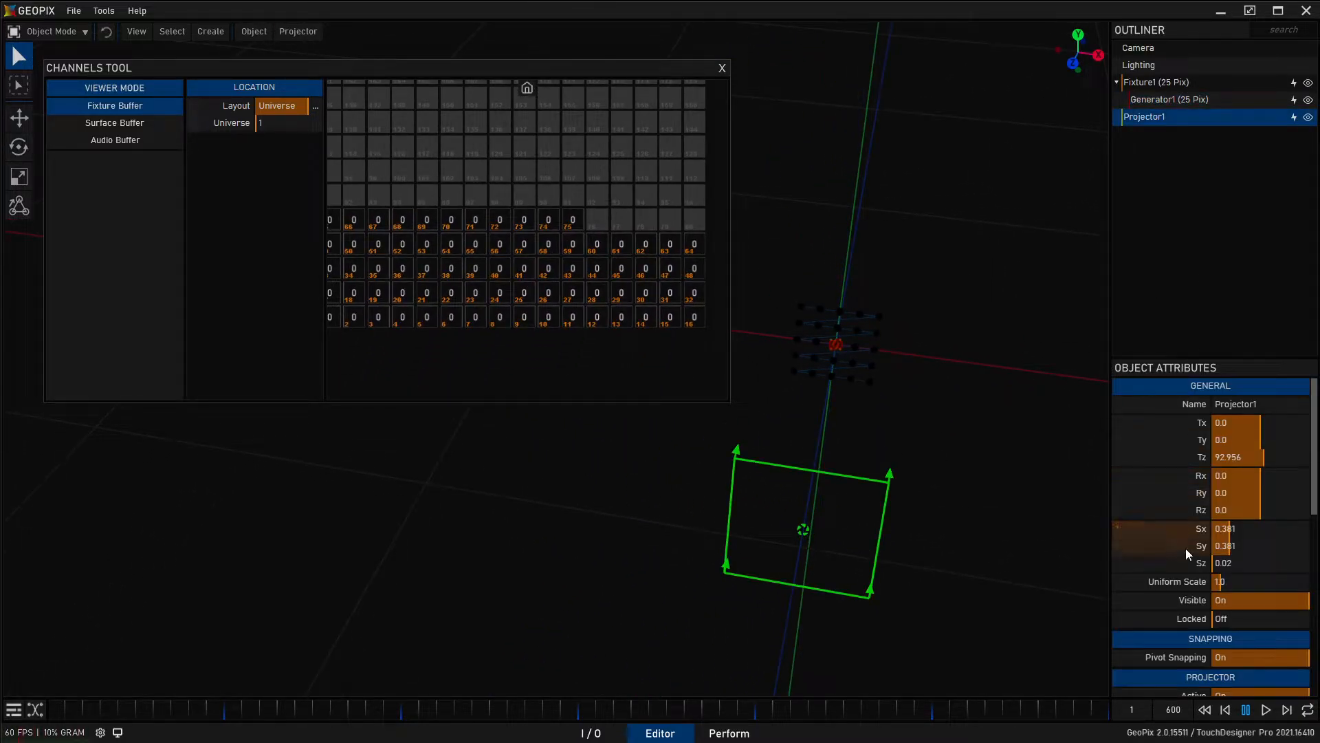
{"action": "scroll", "coordinate": [1189, 554], "scroll_direction": "down", "scroll_amount": 3}
{"action": "left_click_drag", "start_coordinate": [1219, 623], "coordinate": [1232, 621]}
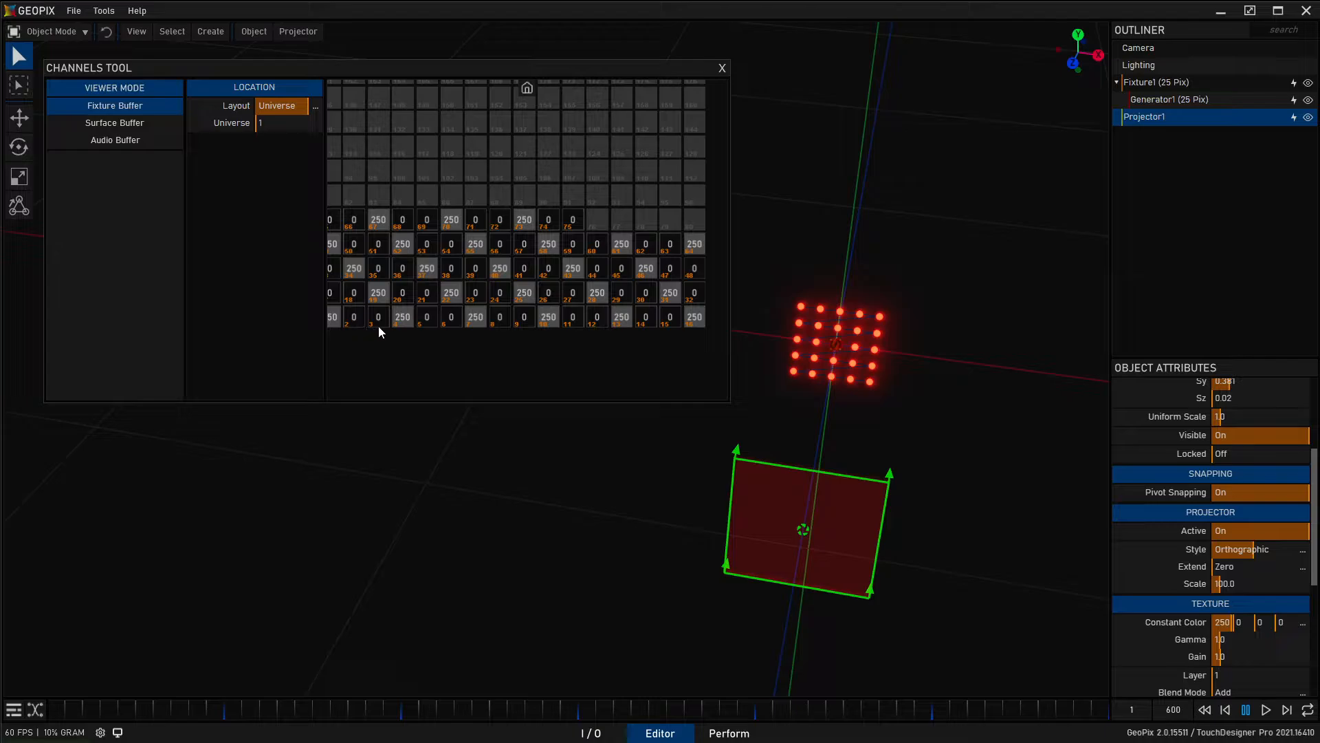
{"action": "left_click_drag", "start_coordinate": [1229, 623], "coordinate": [1192, 630]}
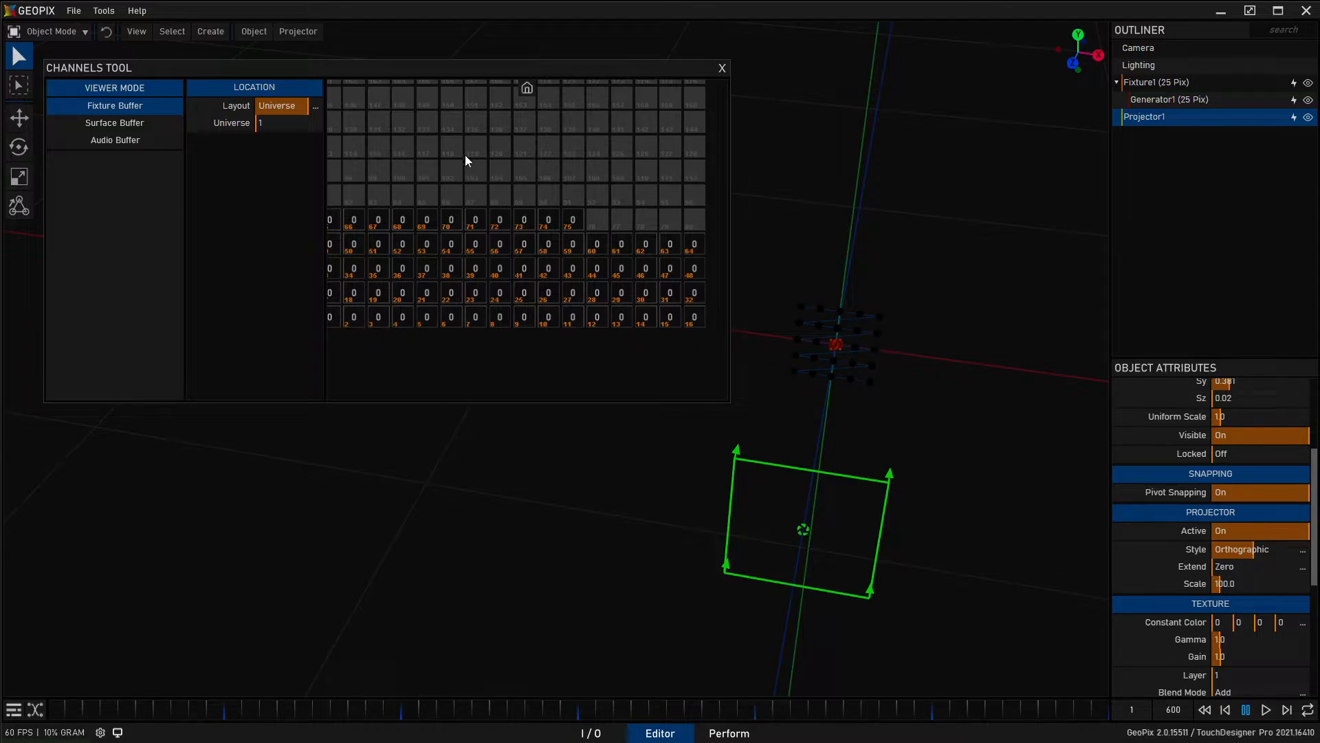
- Shift the Channels Tool and its grid to expose the first channel column, and examine the generator's attributes
{"action": "left_click_drag", "start_coordinate": [428, 66], "coordinate": [342, 70]}
{"action": "middle_click_drag", "start_coordinate": [334, 259], "coordinate": [370, 271]}
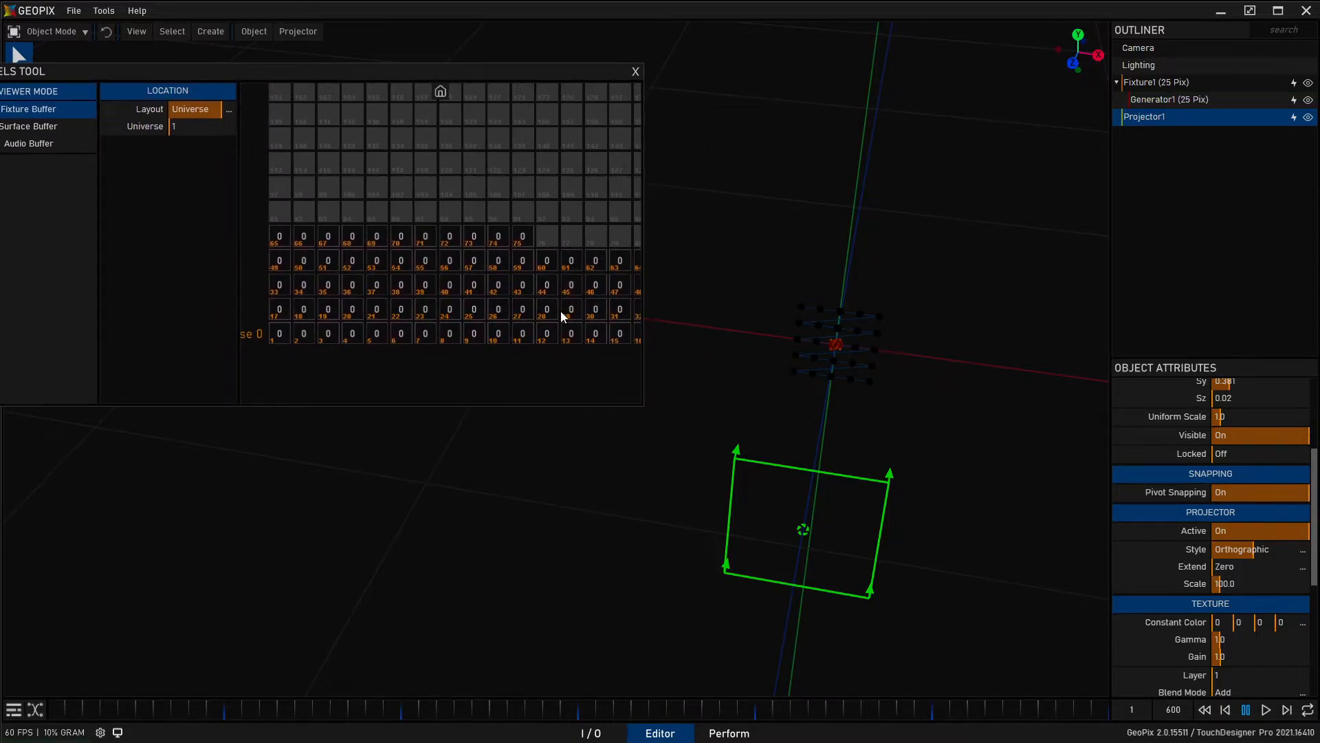
{"action": "left_click", "coordinate": [839, 354]}
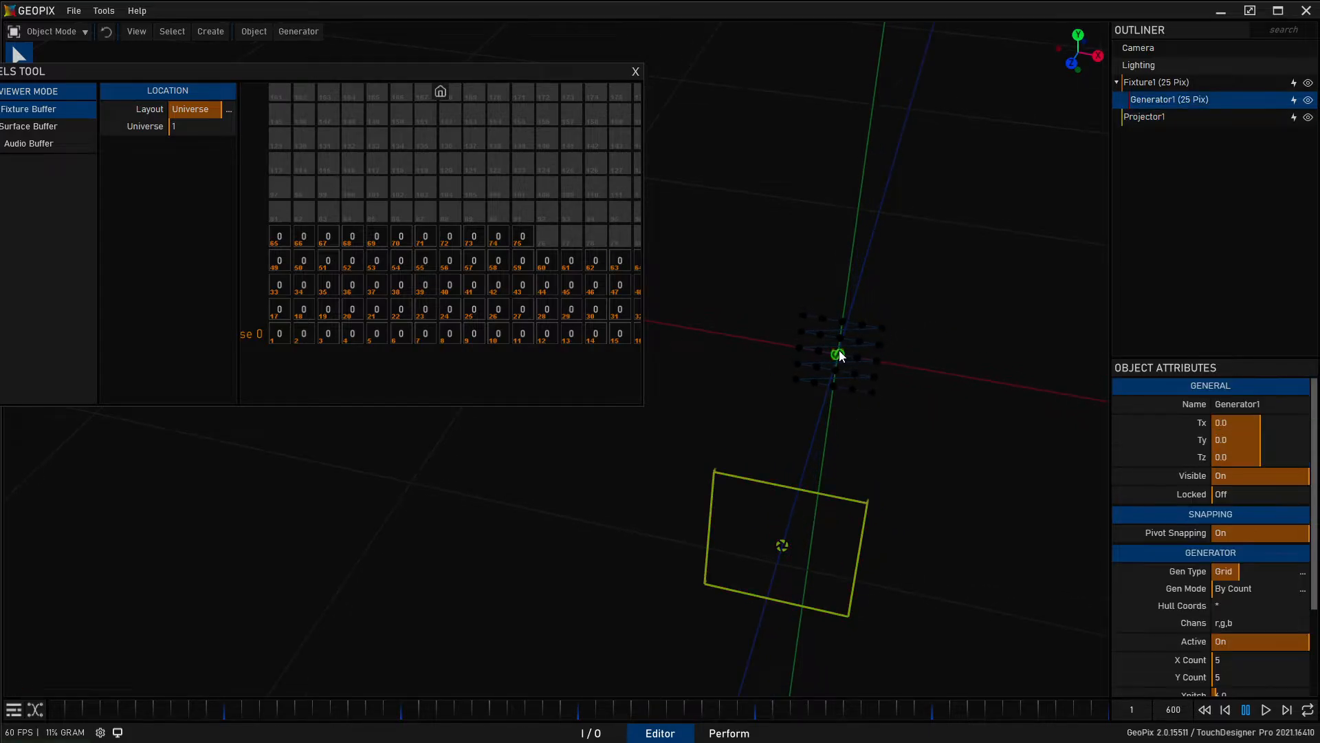
{"action": "scroll", "coordinate": [1184, 504], "scroll_direction": "down", "scroll_amount": 2}
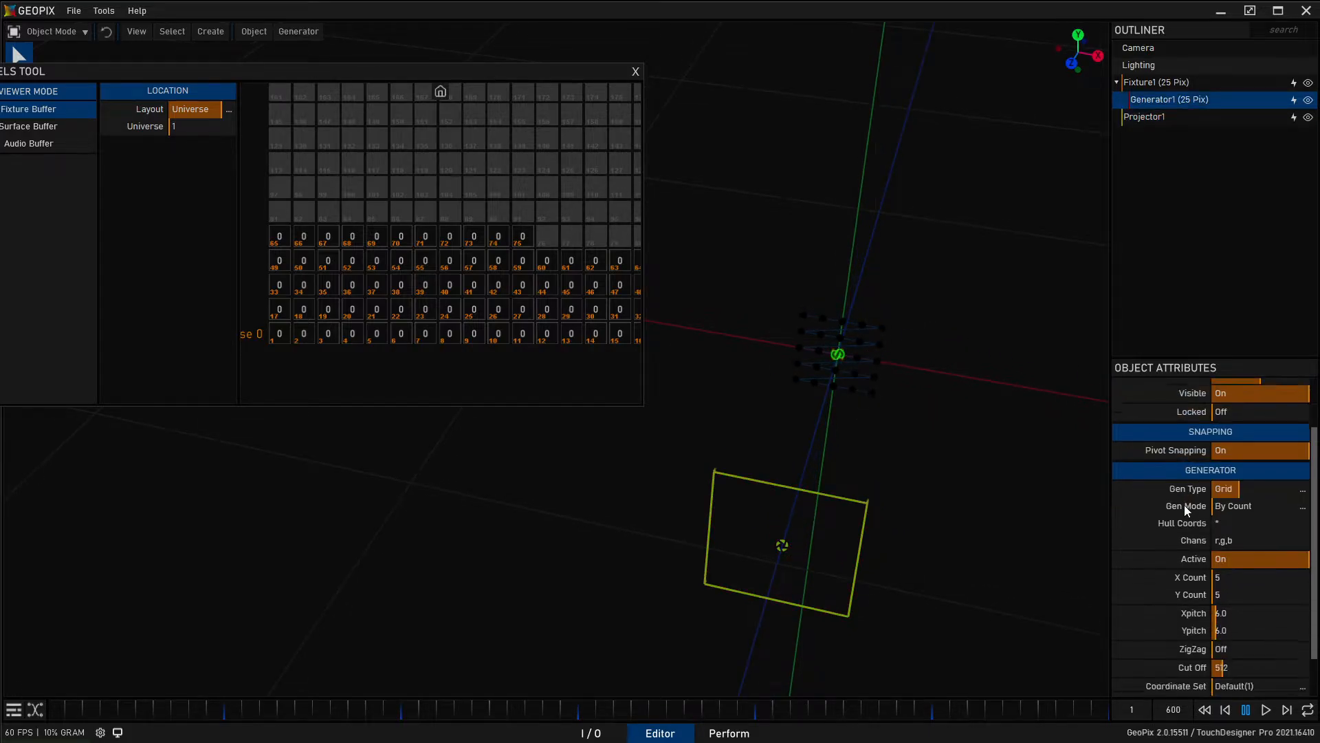
- Review the fixture's channel order and address attributes, and reset its Rx, Ry and Rz rotation to 0
{"action": "left_click", "coordinate": [1159, 84]}
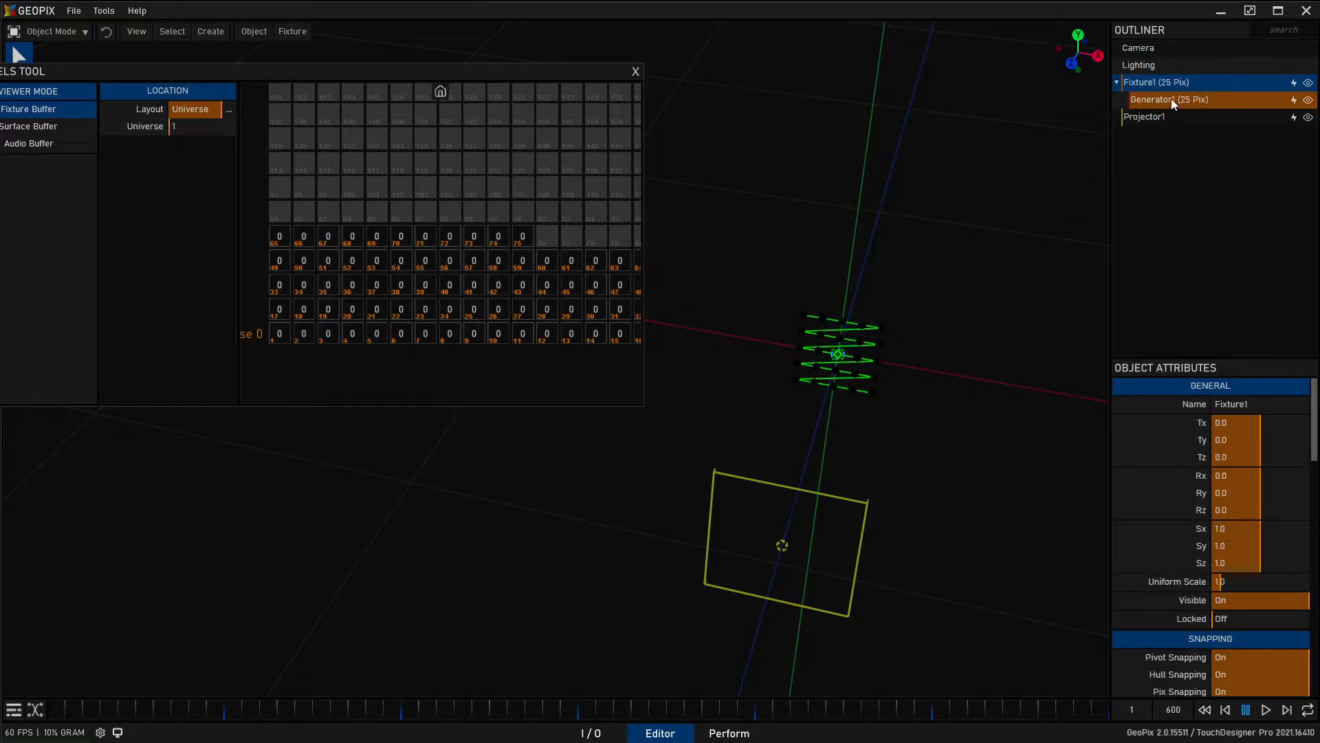
{"action": "scroll", "coordinate": [1196, 474], "scroll_direction": "down", "scroll_amount": 5}
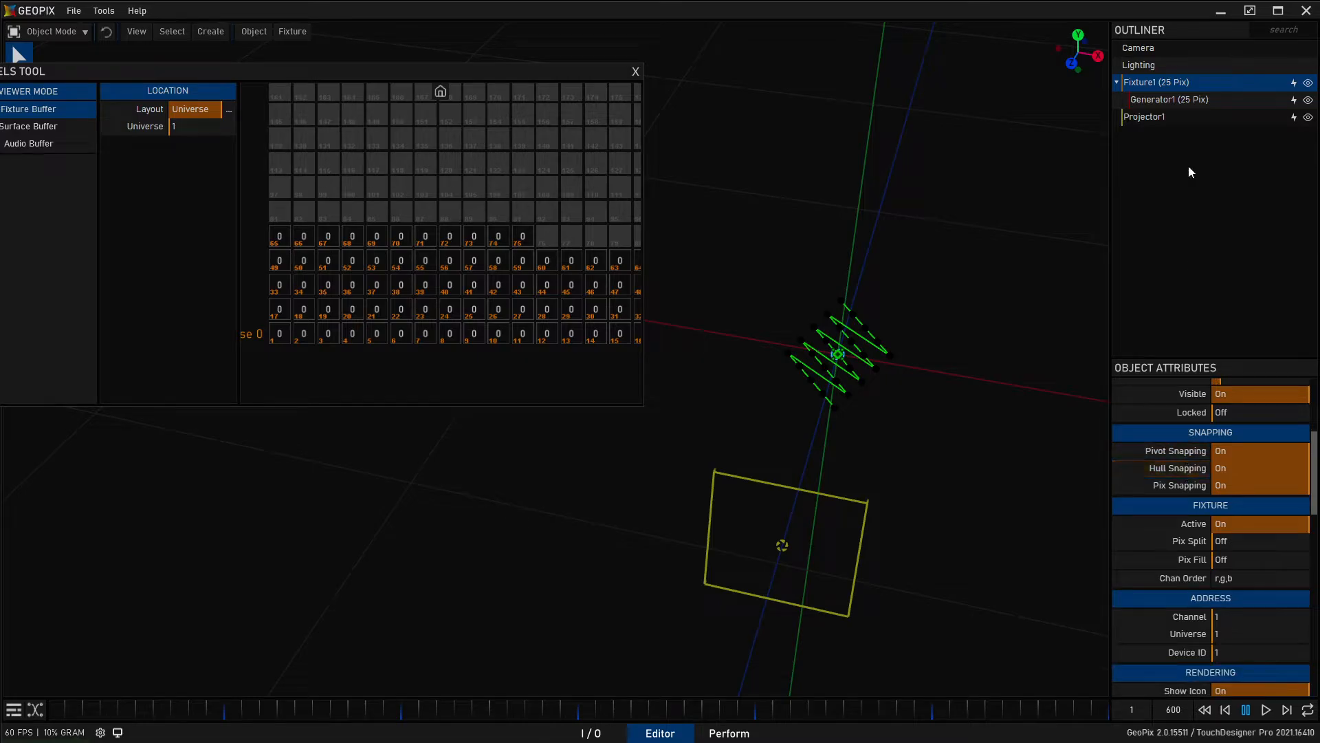
{"action": "scroll", "coordinate": [1197, 537], "scroll_direction": "up", "scroll_amount": 4}
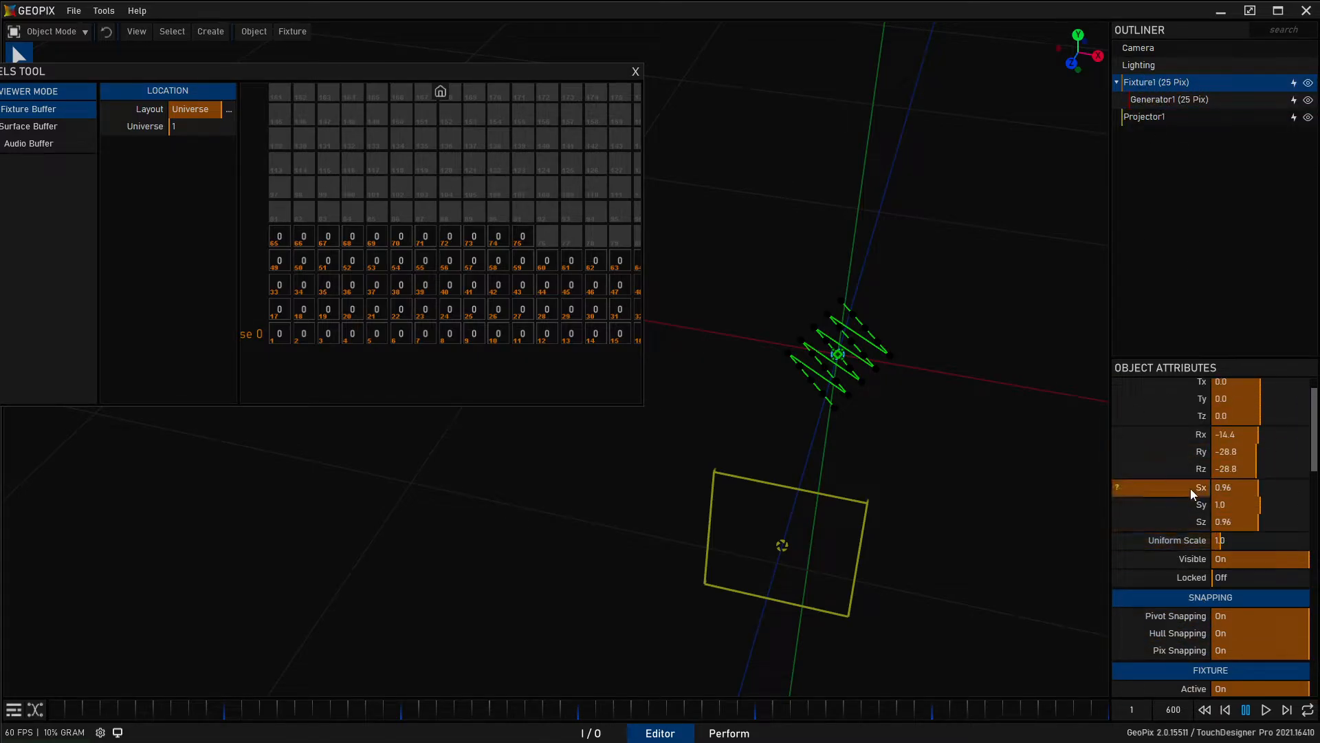
{"action": "right_click", "coordinate": [1194, 436]}
{"action": "right_click", "coordinate": [1191, 453]}
{"action": "right_click", "coordinate": [1190, 469]}
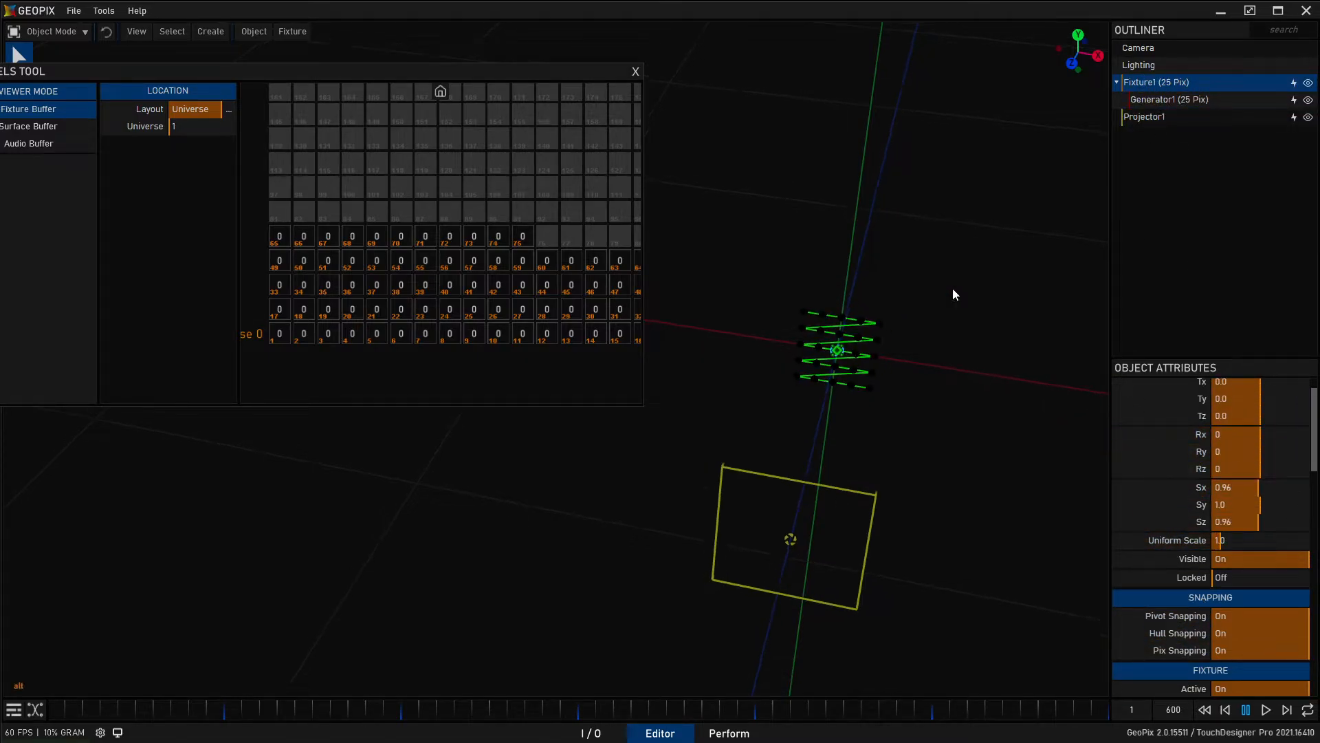
- Add a white channel to the generator by setting its Chans to r,g,b,w, and zoom out the channel grid
{"action": "scroll", "coordinate": [1147, 485], "scroll_direction": "down", "scroll_amount": 5}
{"action": "scroll", "coordinate": [1147, 484], "scroll_direction": "down", "scroll_amount": 1}
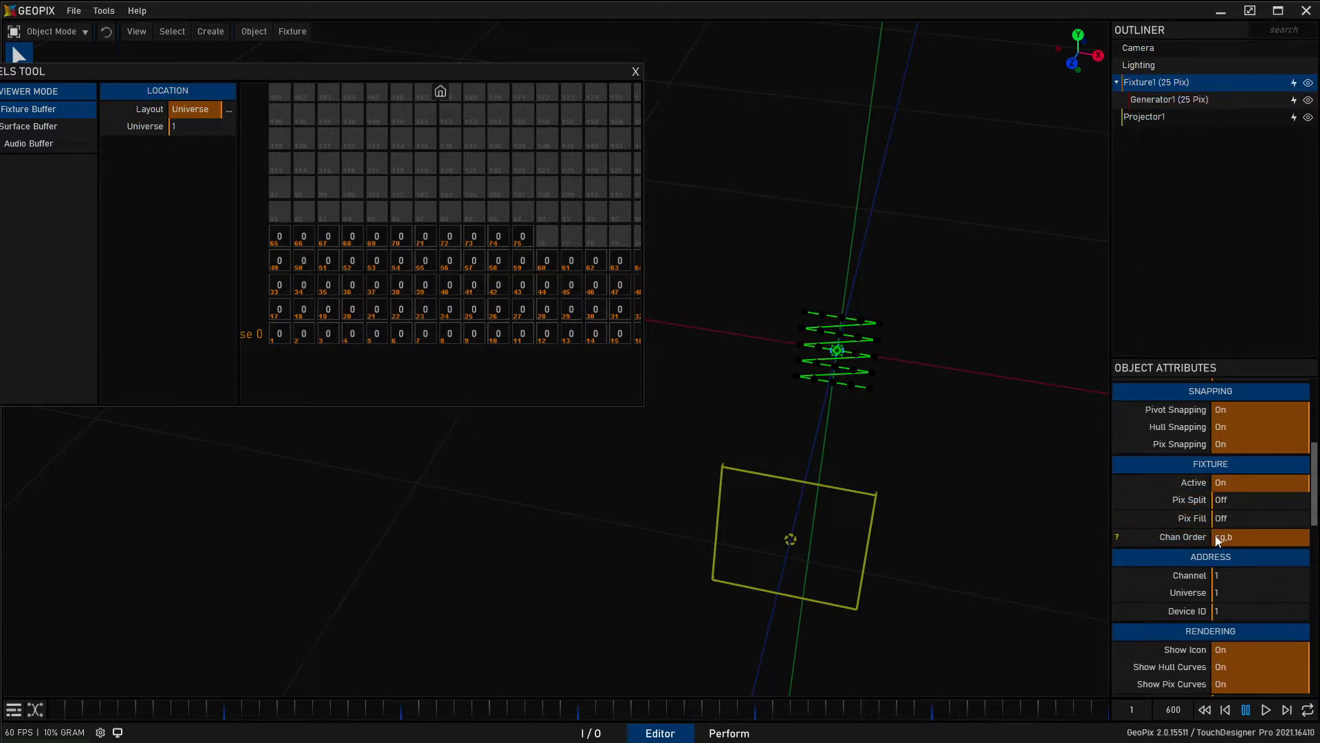
{"action": "left_click", "coordinate": [1182, 102]}
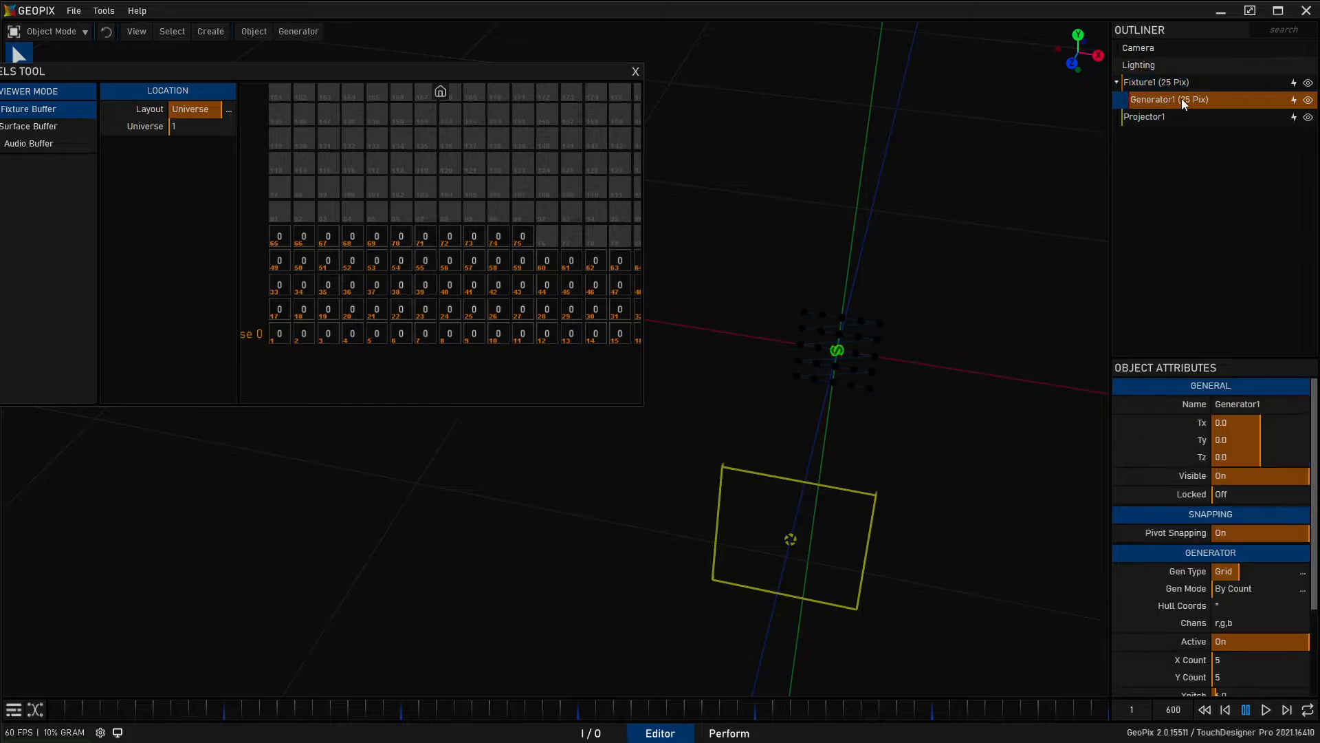
{"action": "scroll", "coordinate": [1165, 480], "scroll_direction": "down", "scroll_amount": 3}
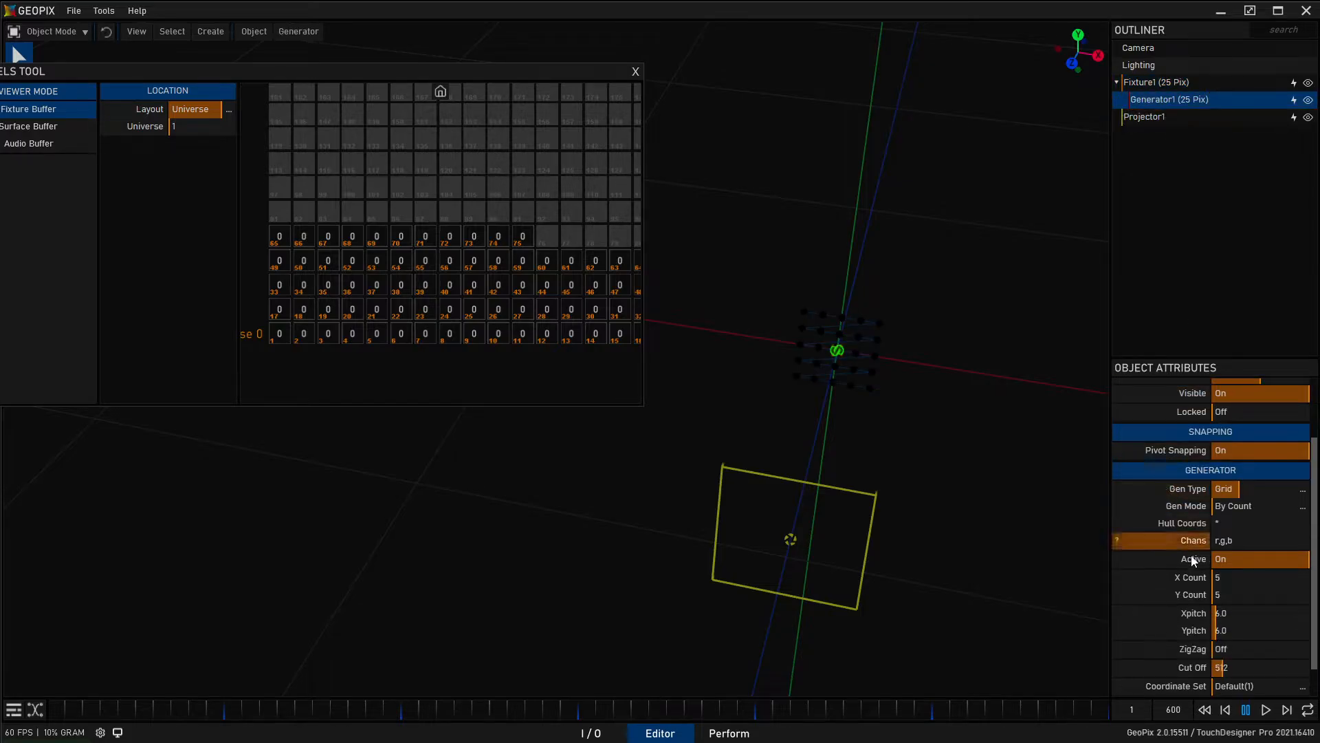
{"action": "left_click", "coordinate": [1245, 540]}
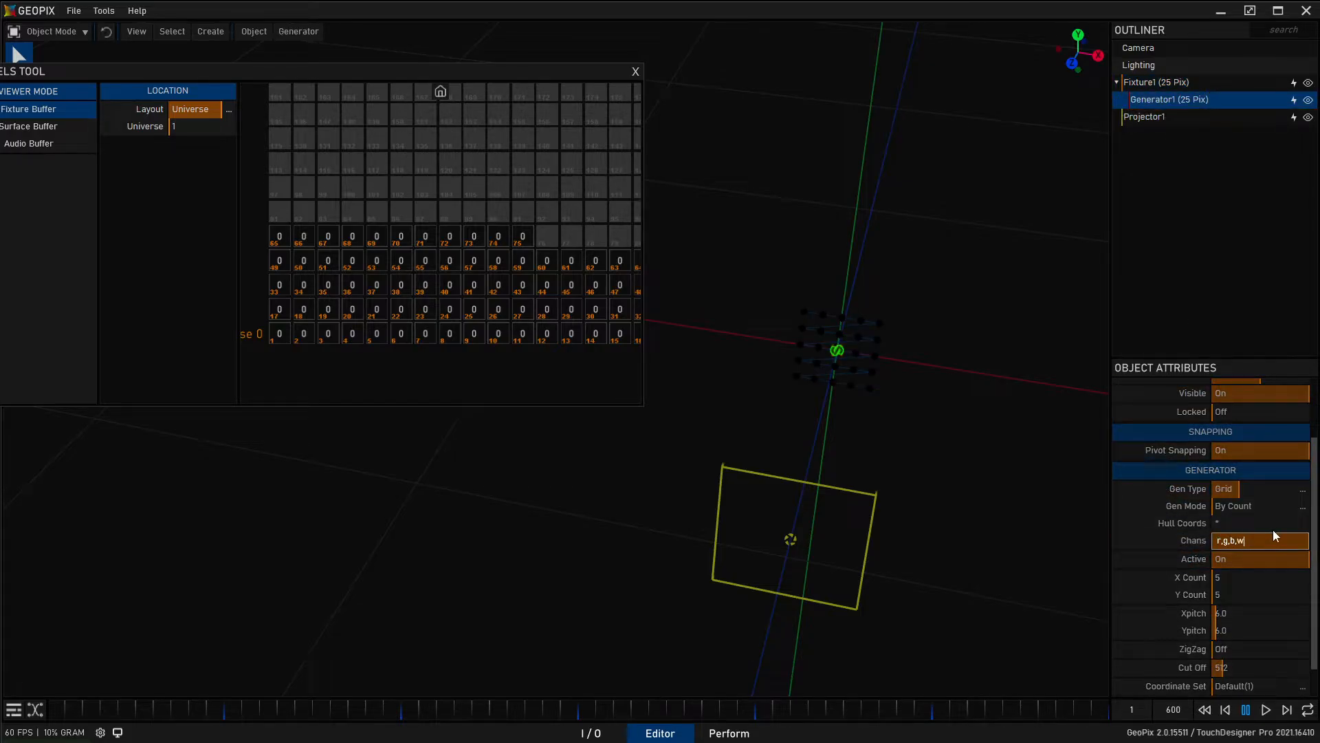
{"action": "type", "text": ",w"}
{"action": "key", "text": "Return"}
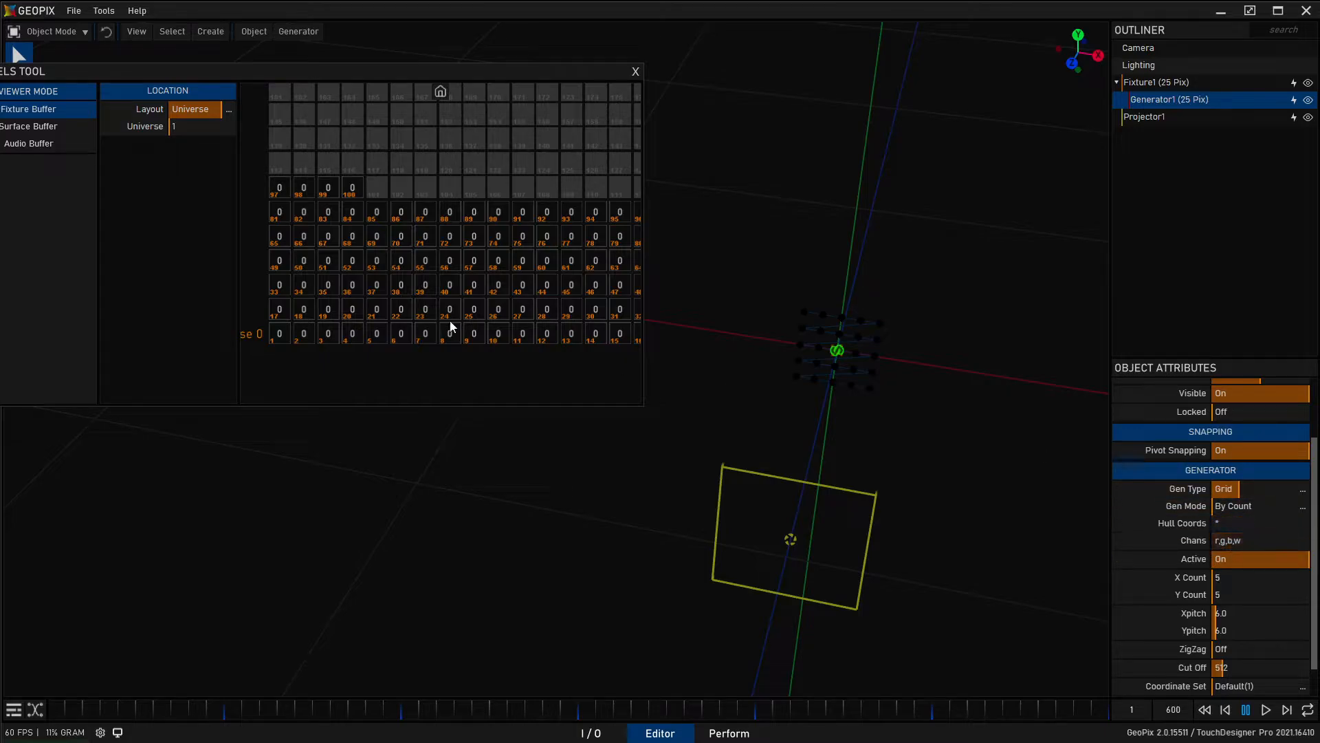
{"action": "scroll", "coordinate": [455, 239], "scroll_direction": "down", "scroll_amount": 3}
{"action": "middle_click_drag", "start_coordinate": [480, 224], "coordinate": [466, 231]}
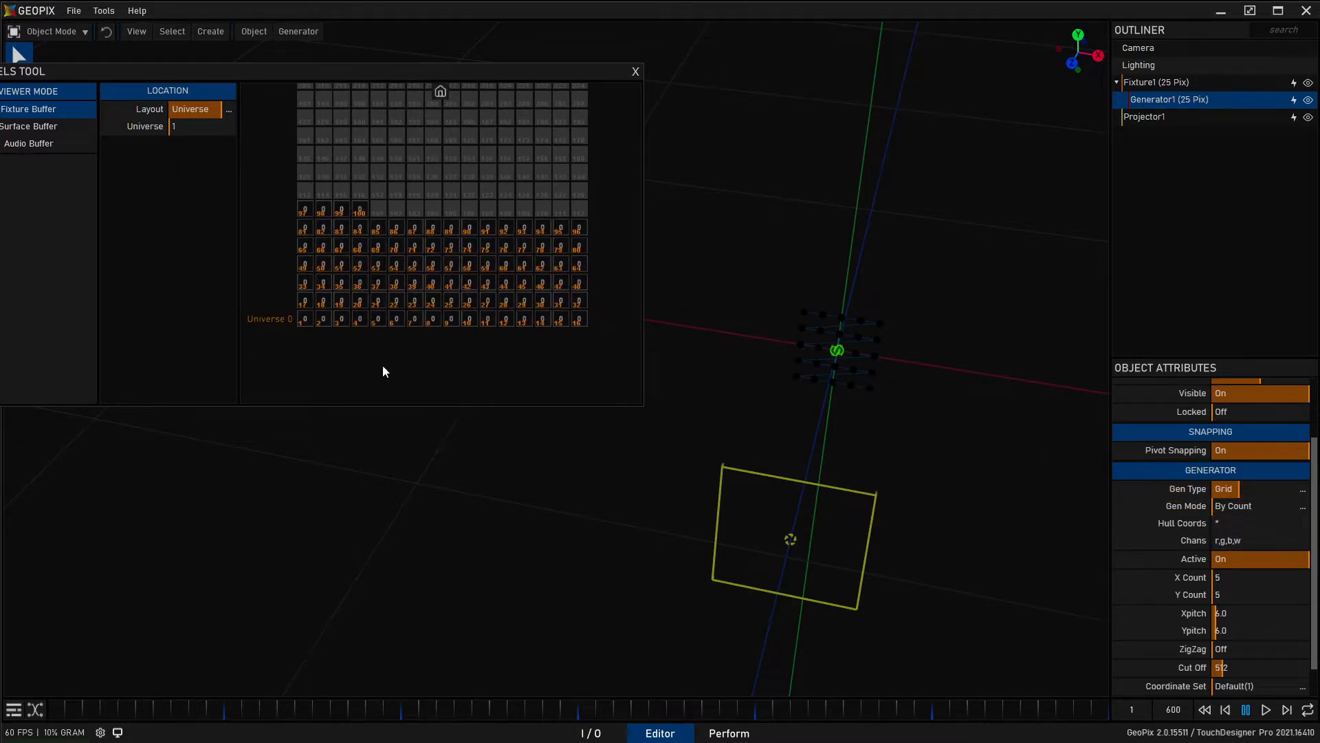
- Test the projector with a red constant color of 230, inspect the channel values closely, and return red to 0
{"action": "left_click", "coordinate": [794, 539]}
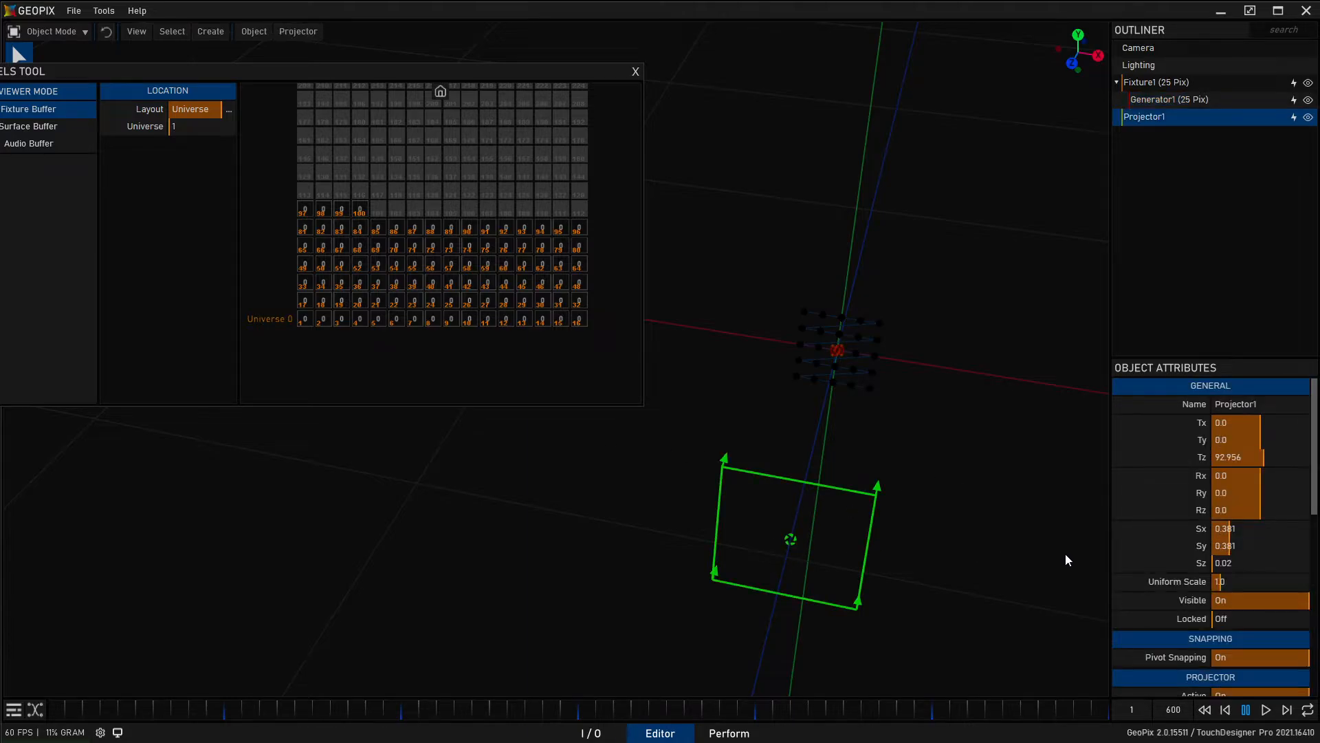
{"action": "scroll", "coordinate": [1142, 546], "scroll_direction": "down", "scroll_amount": 5}
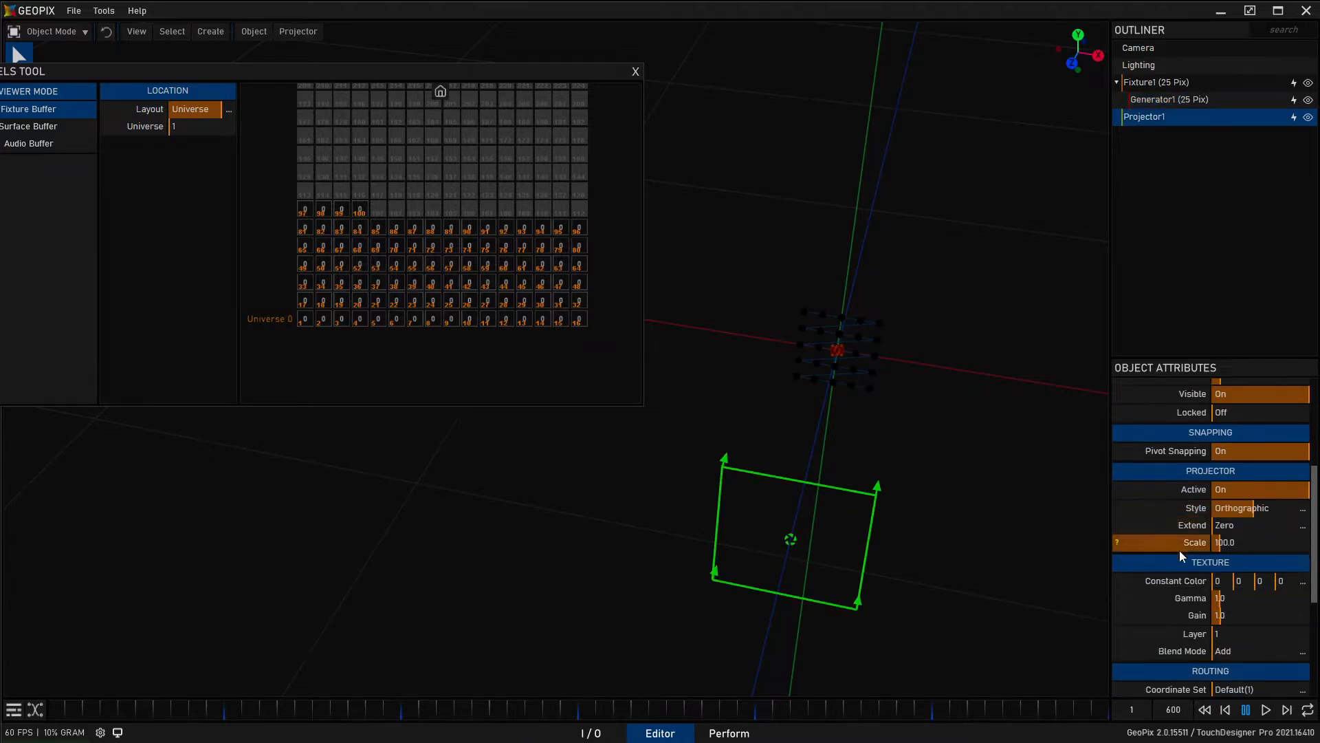
{"action": "left_click_drag", "start_coordinate": [1218, 582], "coordinate": [1231, 582]}
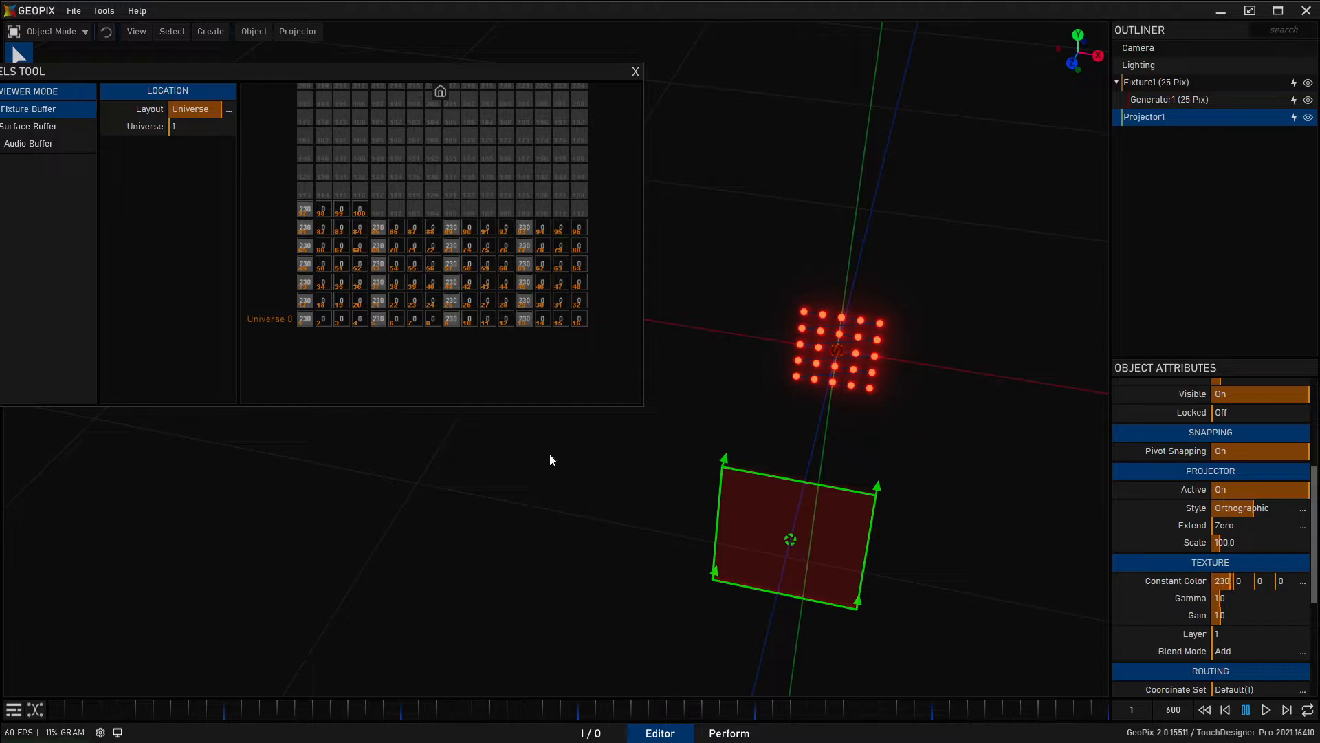
{"action": "scroll", "coordinate": [309, 275], "scroll_direction": "up", "scroll_amount": 3}
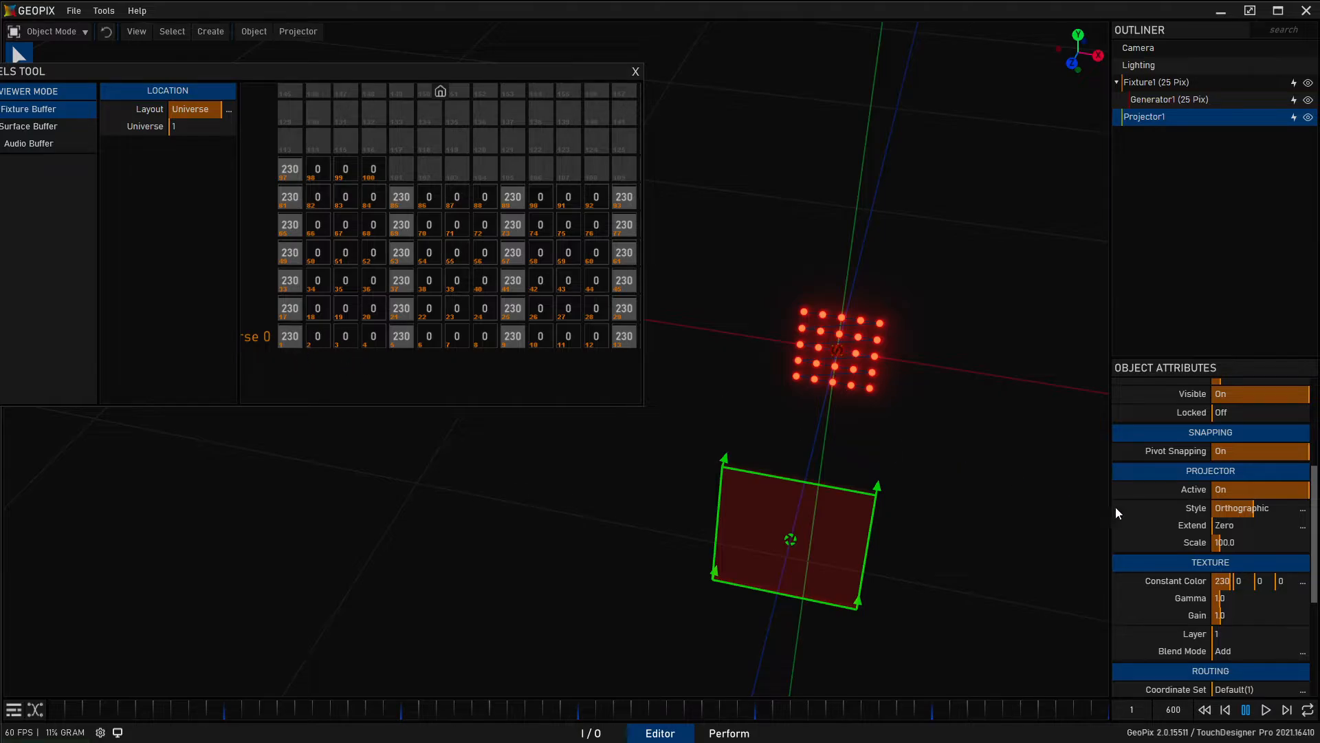
{"action": "left_click_drag", "start_coordinate": [1226, 580], "coordinate": [1202, 579]}
- Route the projector's alpha component to the white channel by setting Routing A to w
{"action": "scroll", "coordinate": [1166, 592], "scroll_direction": "down", "scroll_amount": 1}
{"action": "scroll", "coordinate": [1166, 590], "scroll_direction": "down", "scroll_amount": 5}
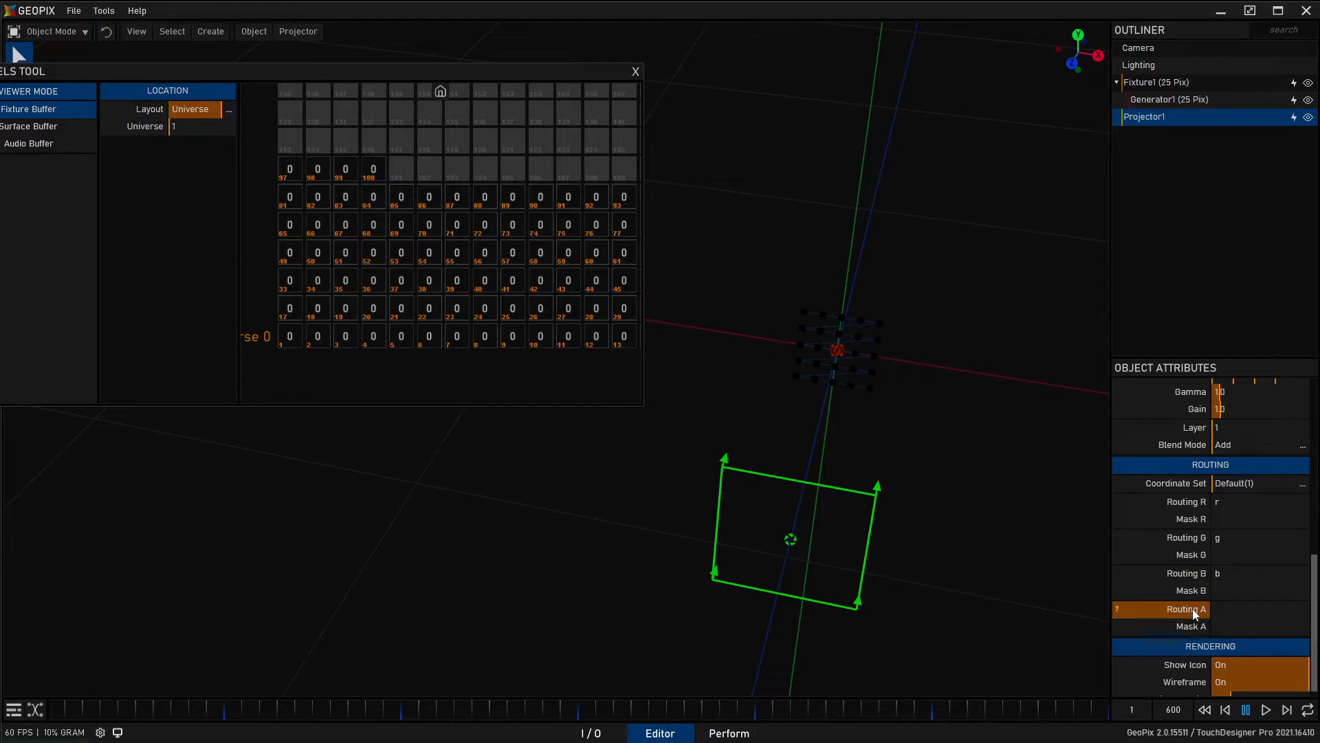
{"action": "left_click", "coordinate": [1223, 608]}
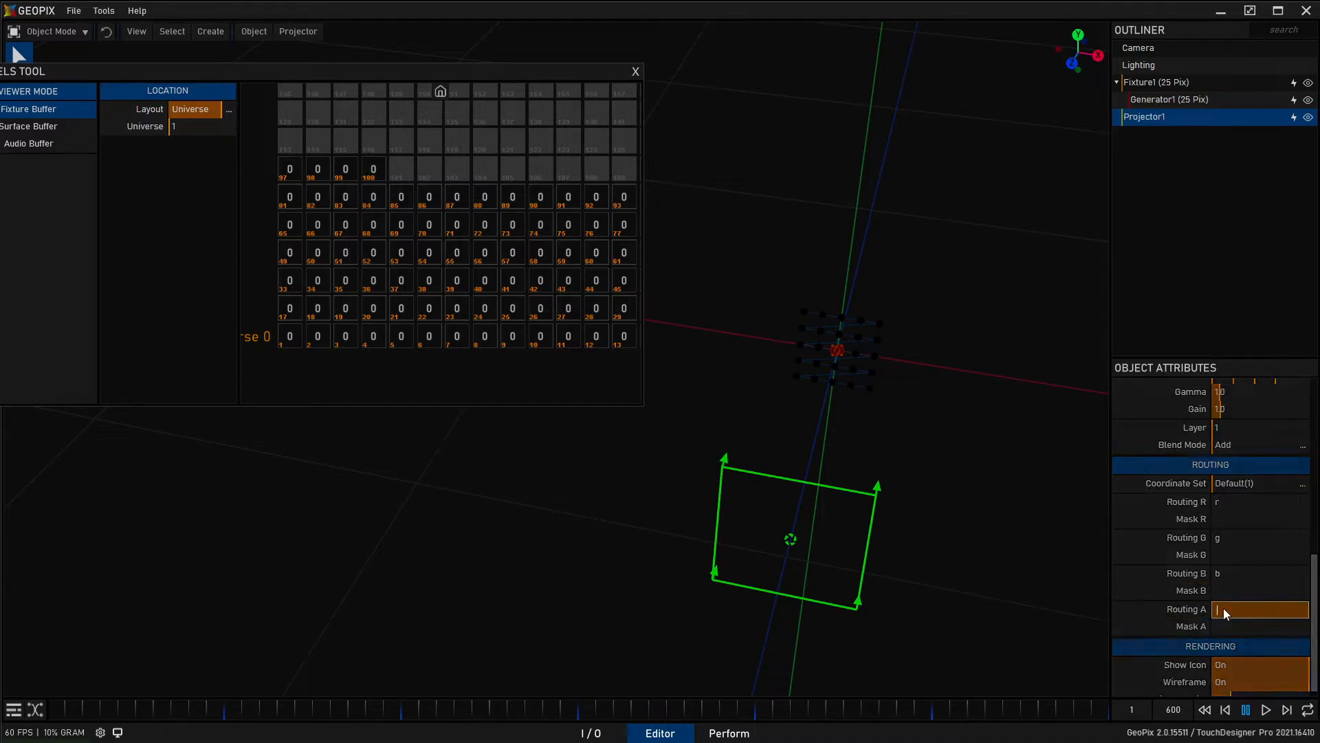
{"action": "type", "text": "w"}
{"action": "key", "text": "Return"}
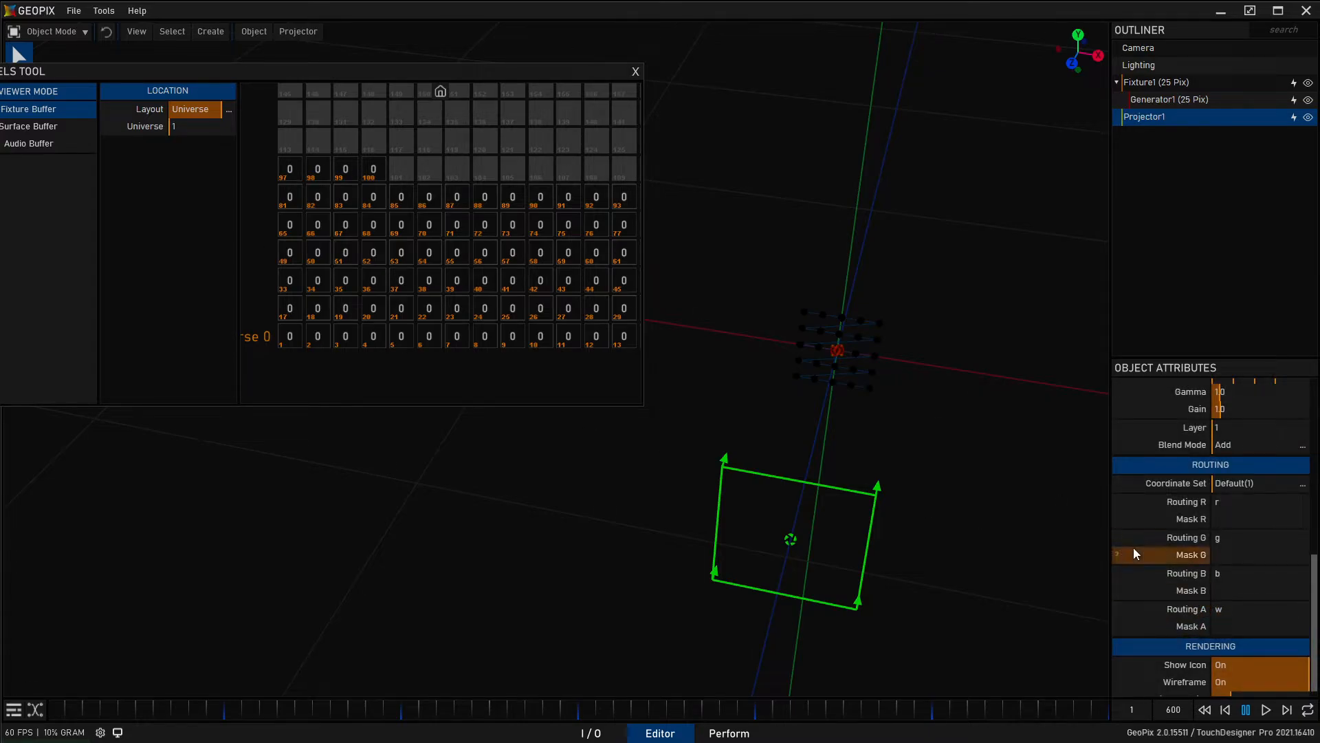
- Set the alpha component of the projector's constant color to 255 and reposition the Channels Tool so it is fully visible
{"action": "scroll", "coordinate": [1144, 548], "scroll_direction": "up", "scroll_amount": 3}
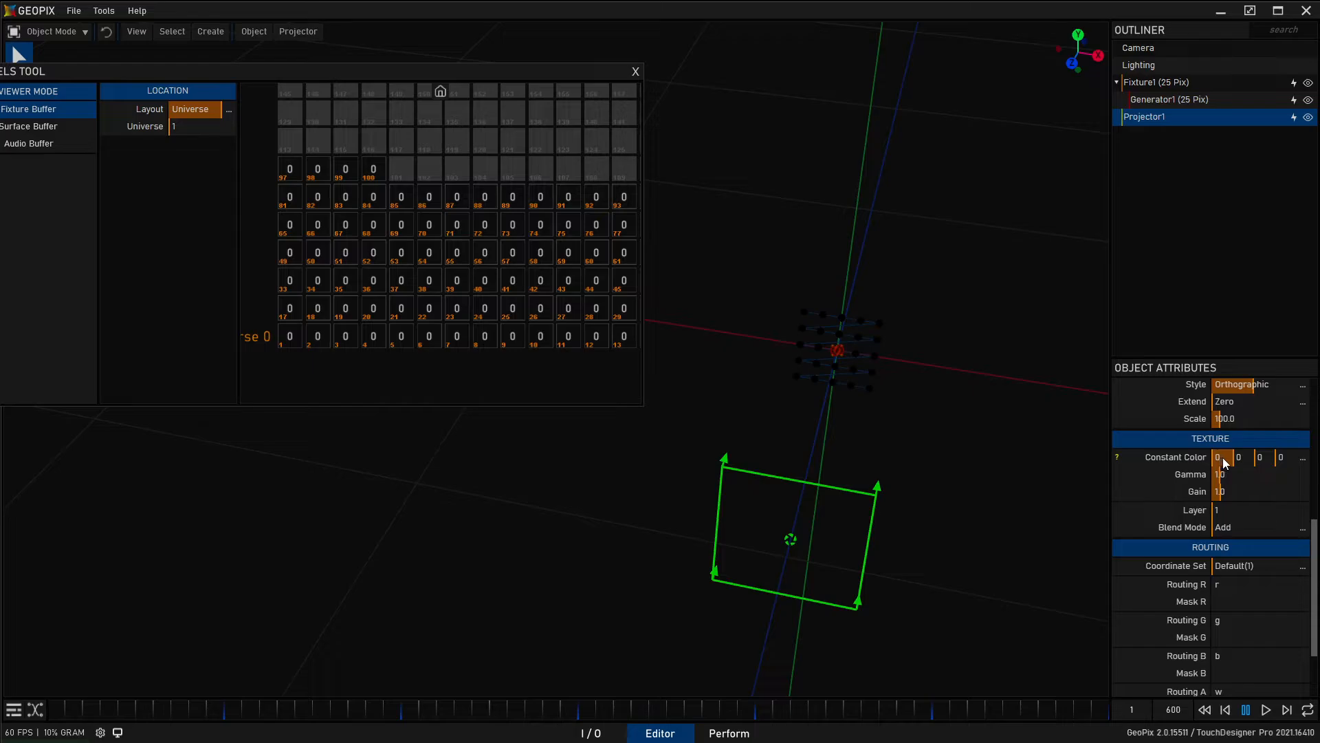
{"action": "left_click_drag", "start_coordinate": [1220, 457], "coordinate": [1287, 462]}
{"action": "left_click_drag", "start_coordinate": [1292, 462], "coordinate": [1304, 459]}
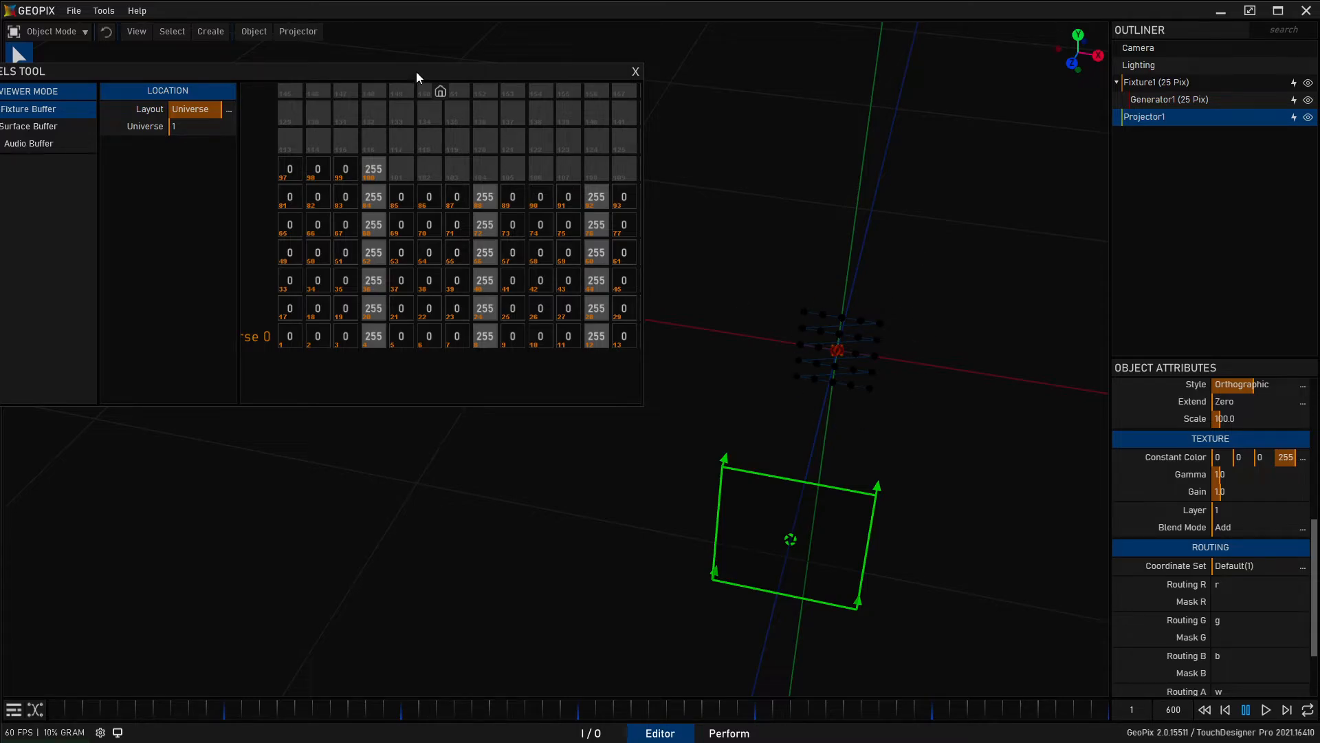
{"action": "left_click_drag", "start_coordinate": [415, 71], "coordinate": [468, 350]}
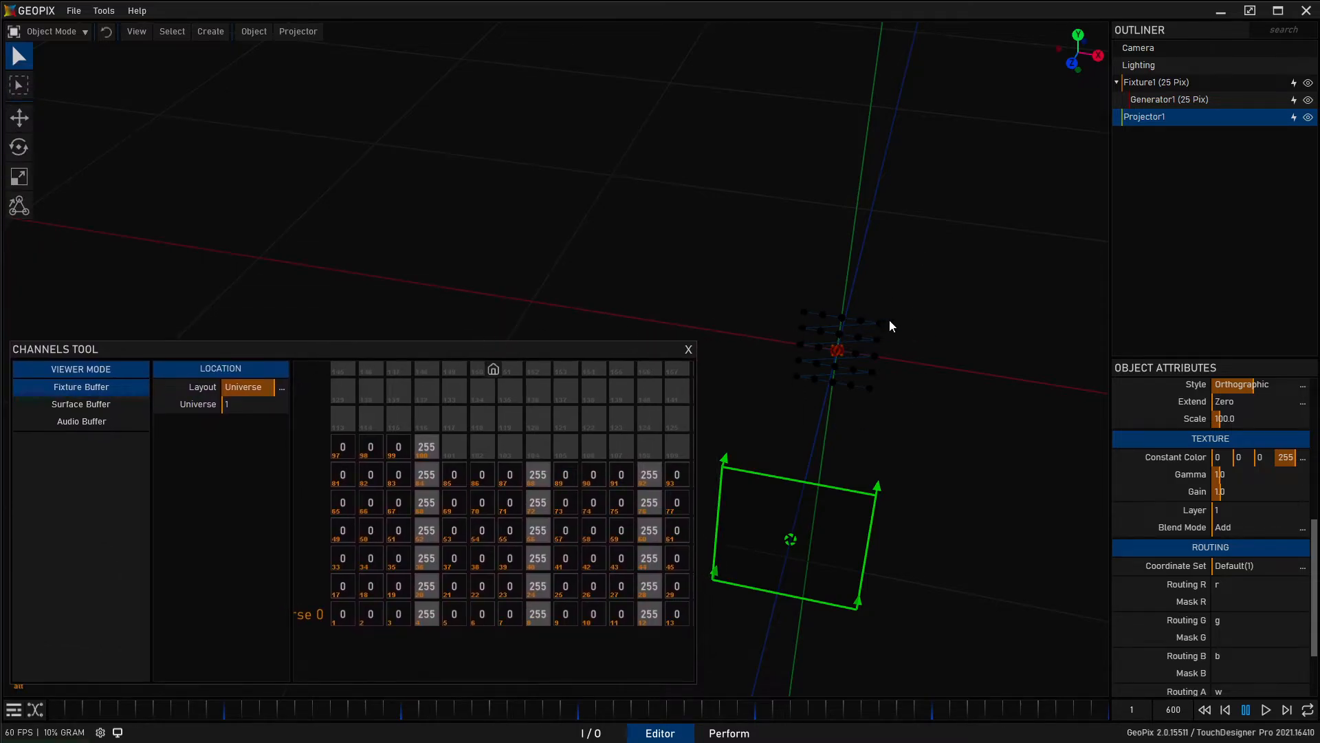
{"action": "middle_click_drag", "start_coordinate": [889, 326], "coordinate": [814, 245]}
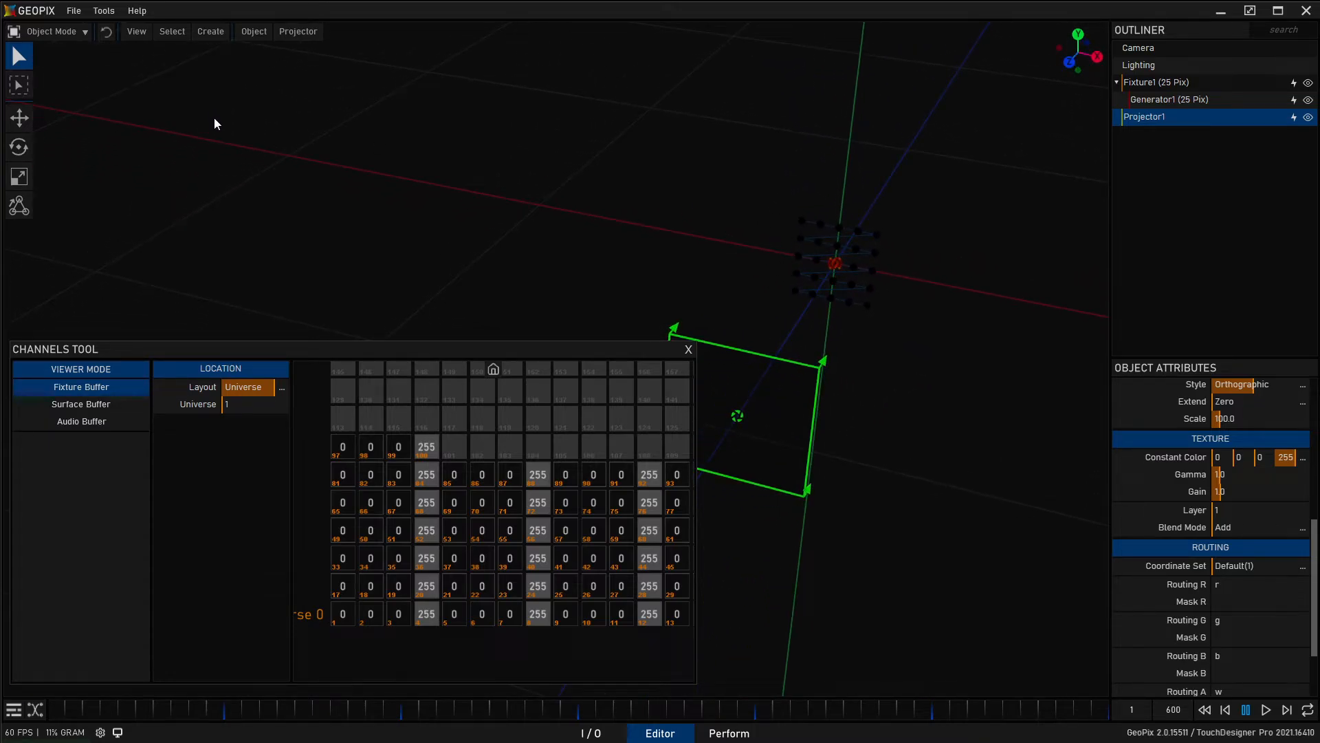
- In the editor preferences, set Custom Viewport Mapping 0 to w and Custom Viewport Color 0 to white (1, 1, 1)
{"action": "left_click", "coordinate": [74, 11]}
{"action": "left_click", "coordinate": [114, 118]}
{"action": "left_click_drag", "start_coordinate": [253, 113], "coordinate": [445, 101]}
{"action": "scroll", "coordinate": [396, 198], "scroll_direction": "down", "scroll_amount": 1}
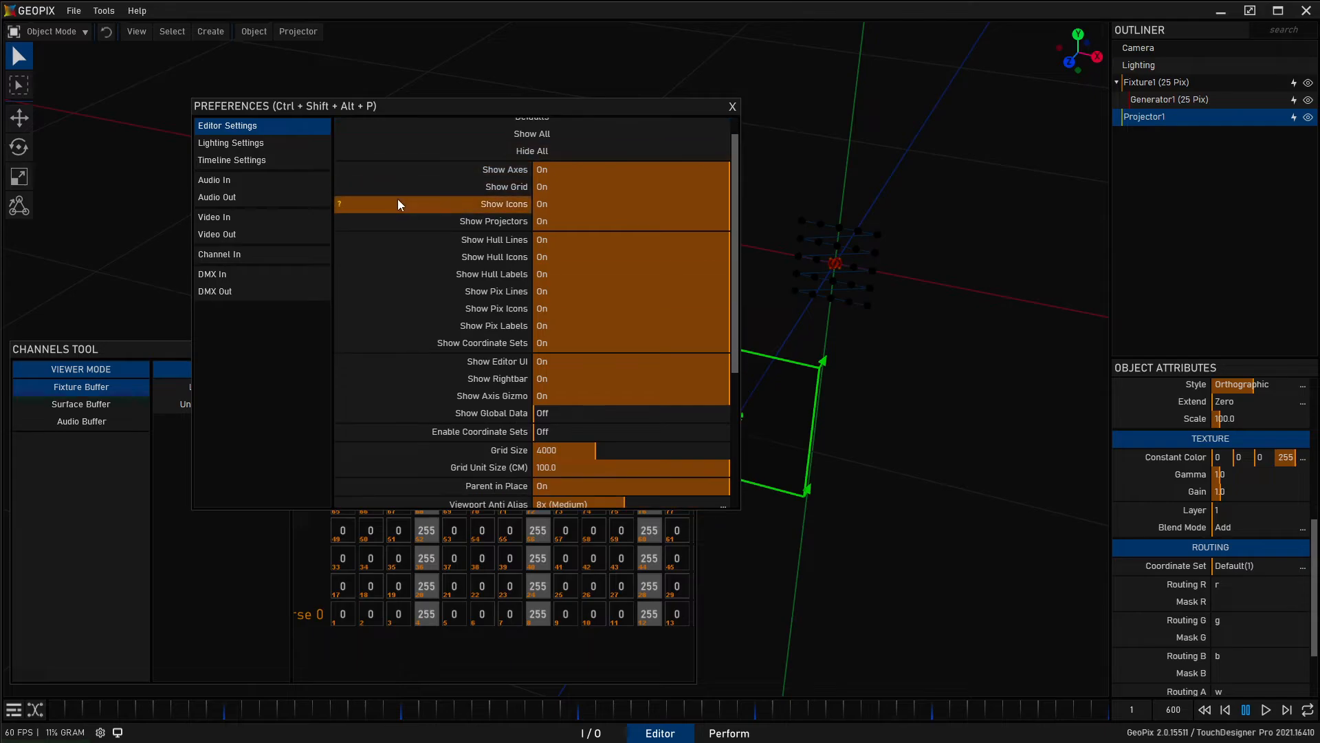
{"action": "scroll", "coordinate": [417, 290], "scroll_direction": "down", "scroll_amount": 2}
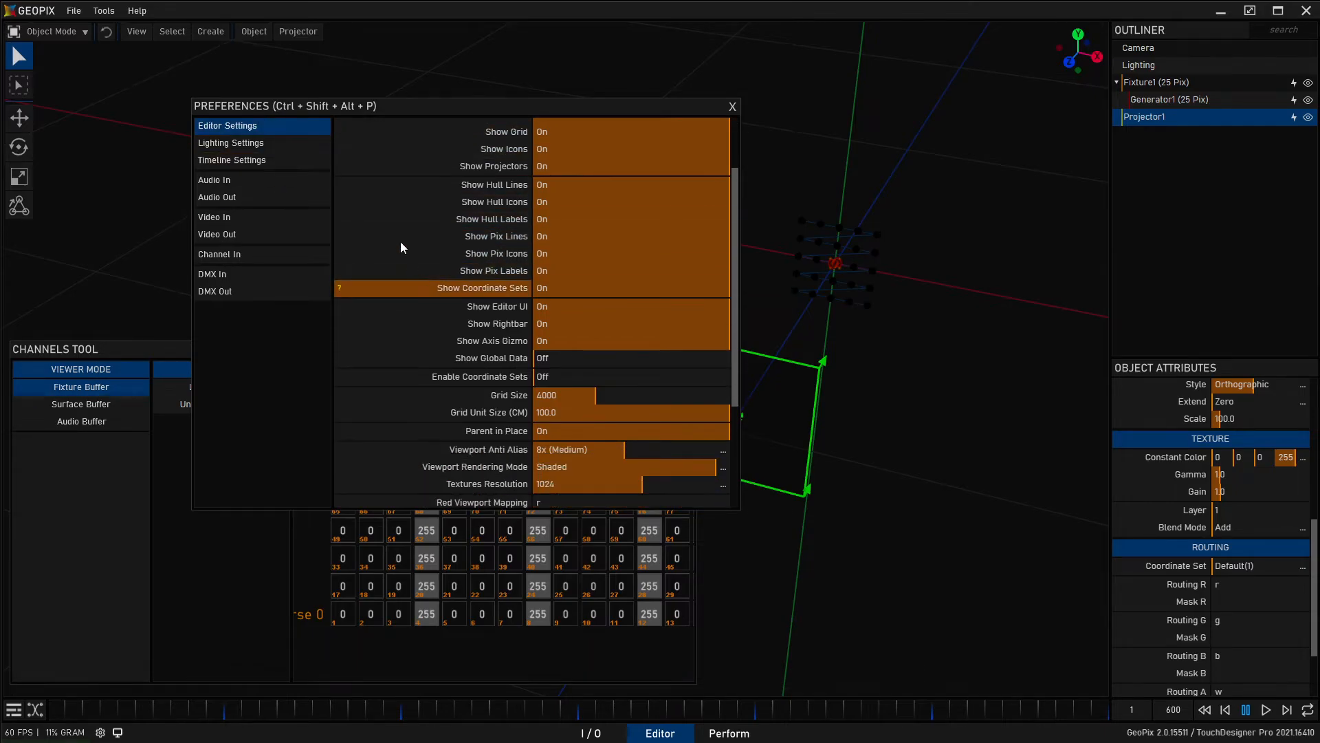
{"action": "scroll", "coordinate": [419, 159], "scroll_direction": "down", "scroll_amount": 4}
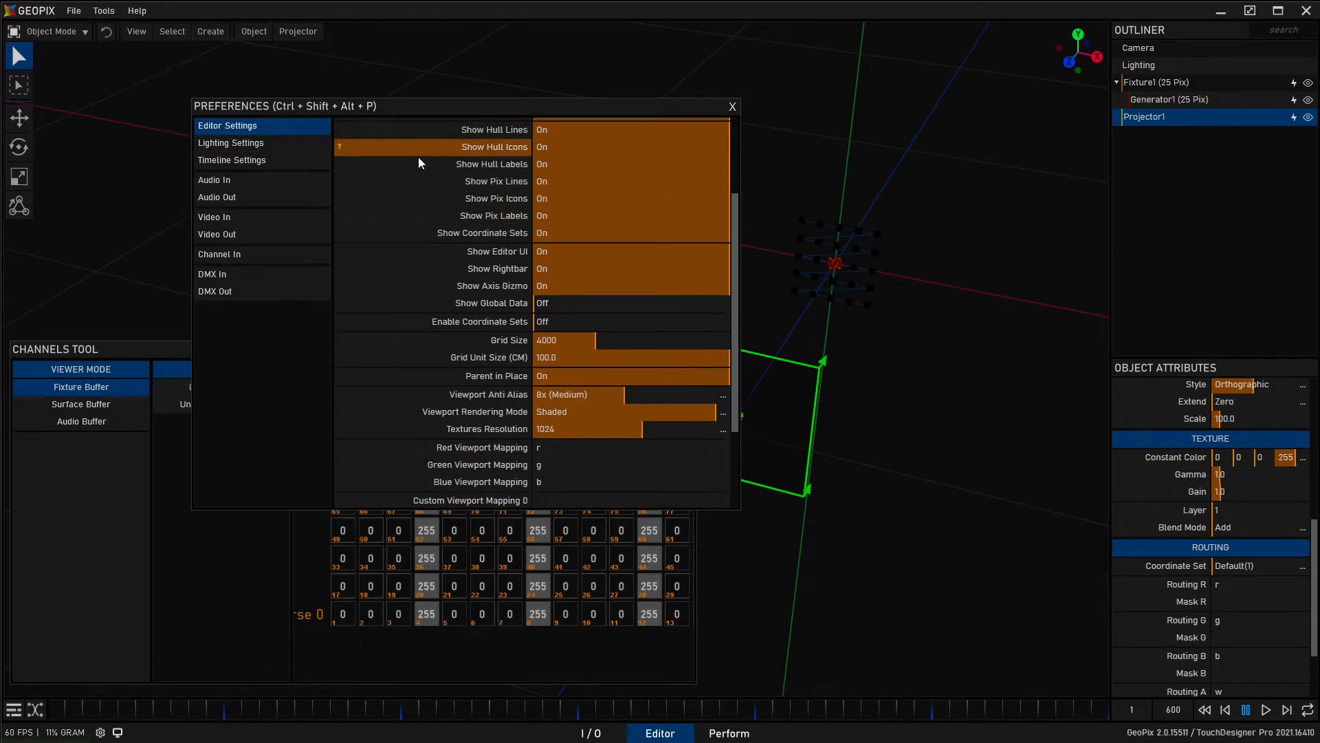
{"action": "scroll", "coordinate": [426, 162], "scroll_direction": "down", "scroll_amount": 2}
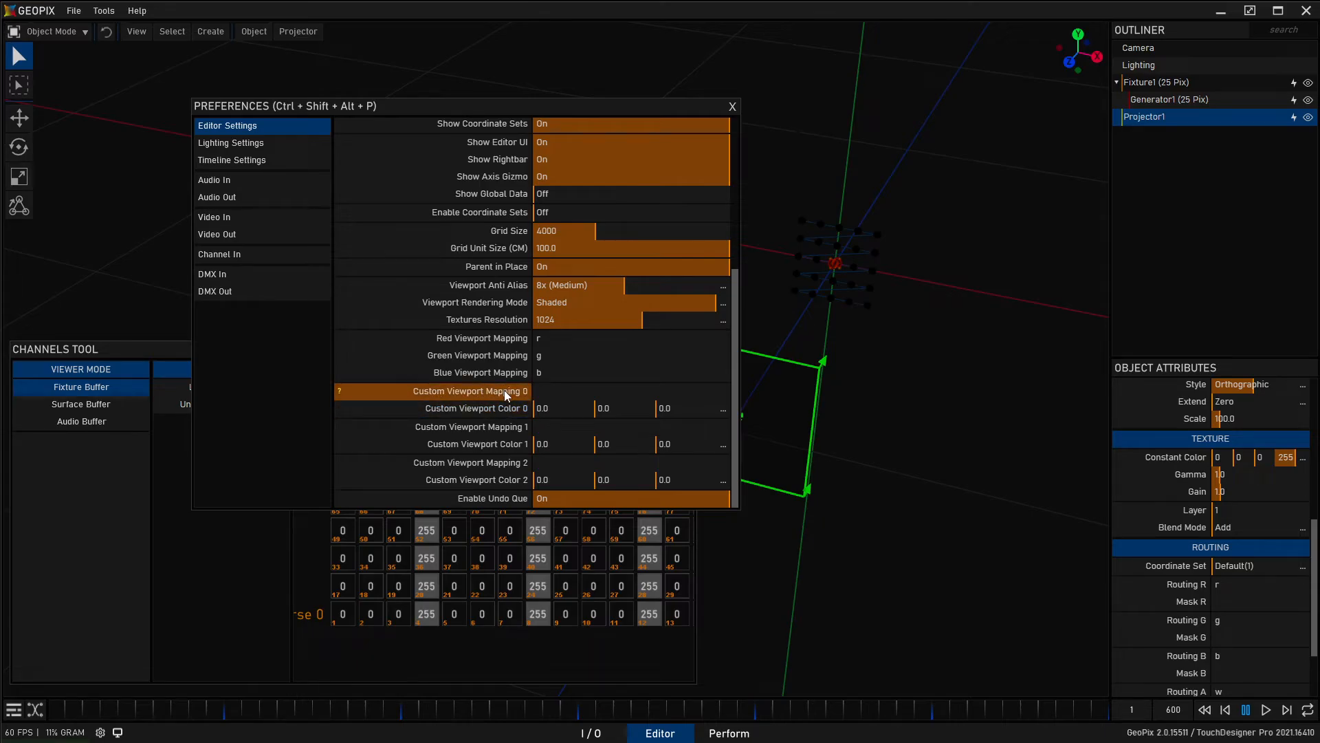
{"action": "left_click", "coordinate": [551, 392]}
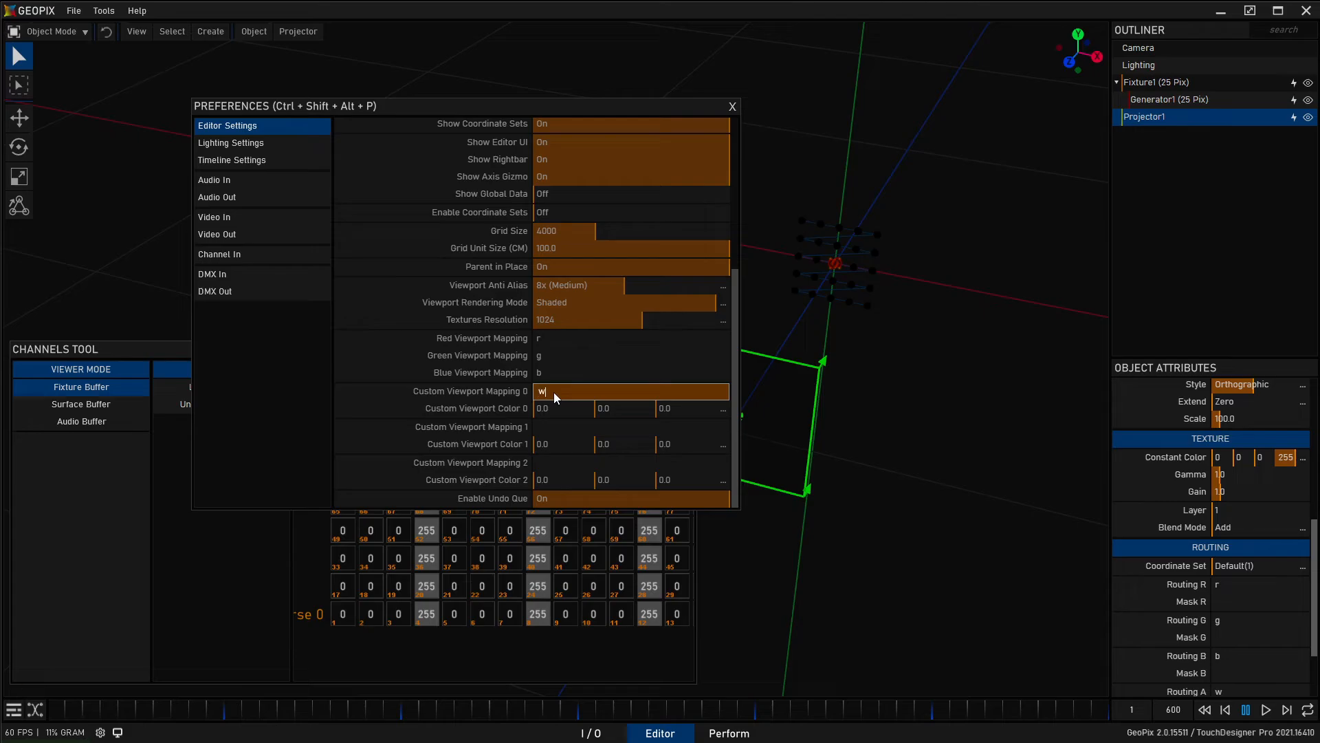
{"action": "key", "text": "Return"}
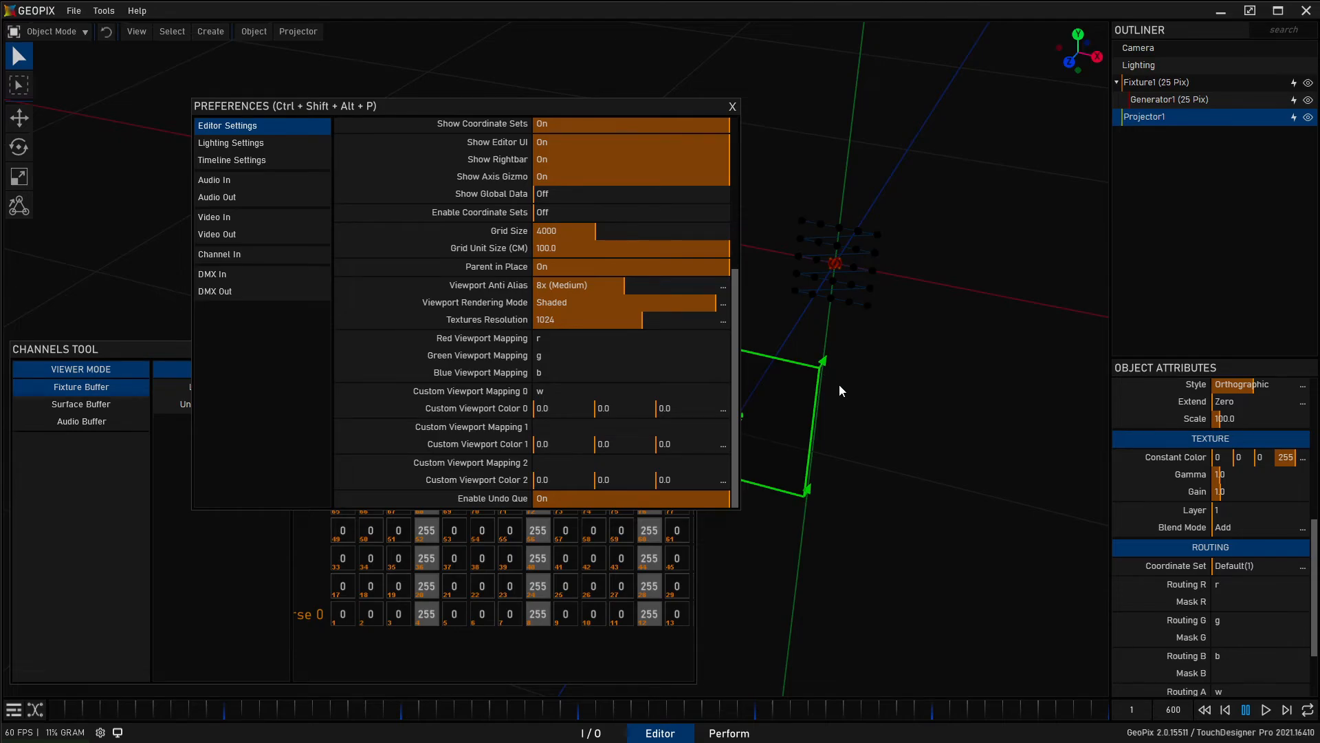
{"action": "left_click", "coordinate": [723, 413]}
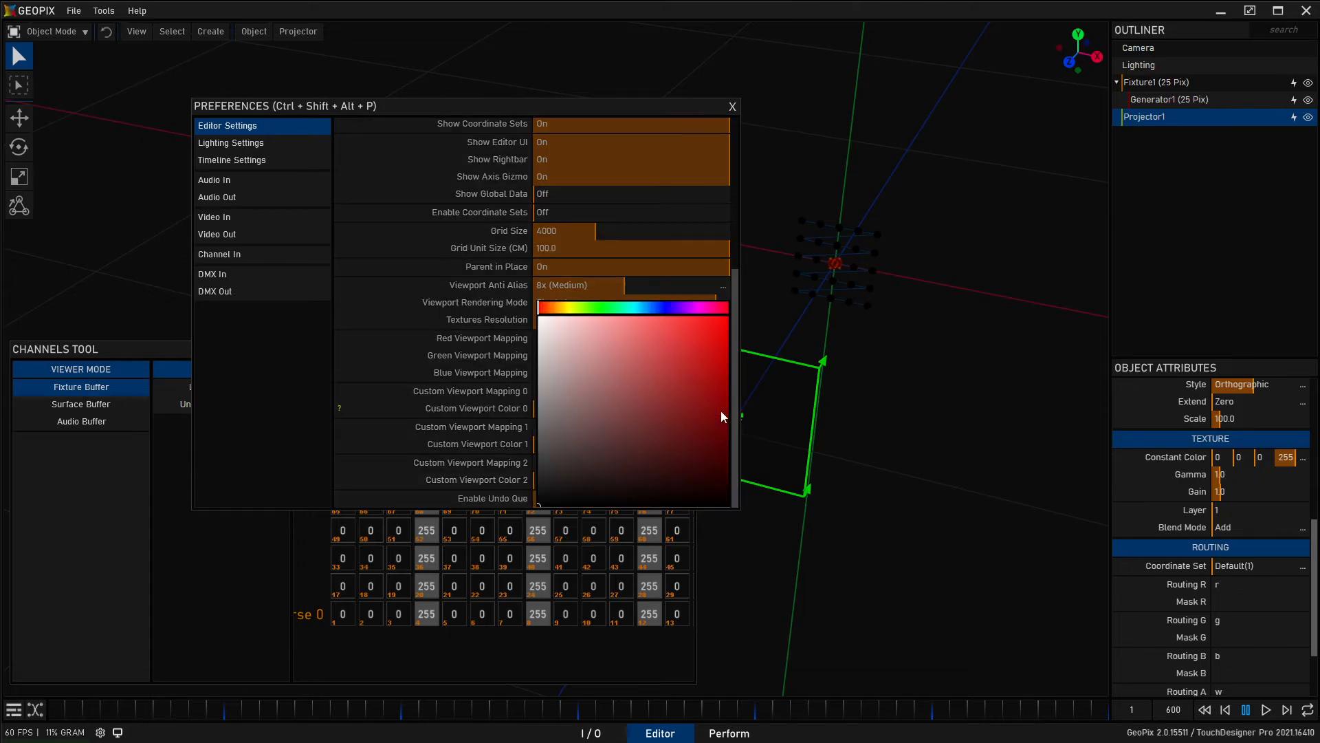
{"action": "left_click", "coordinate": [581, 317]}
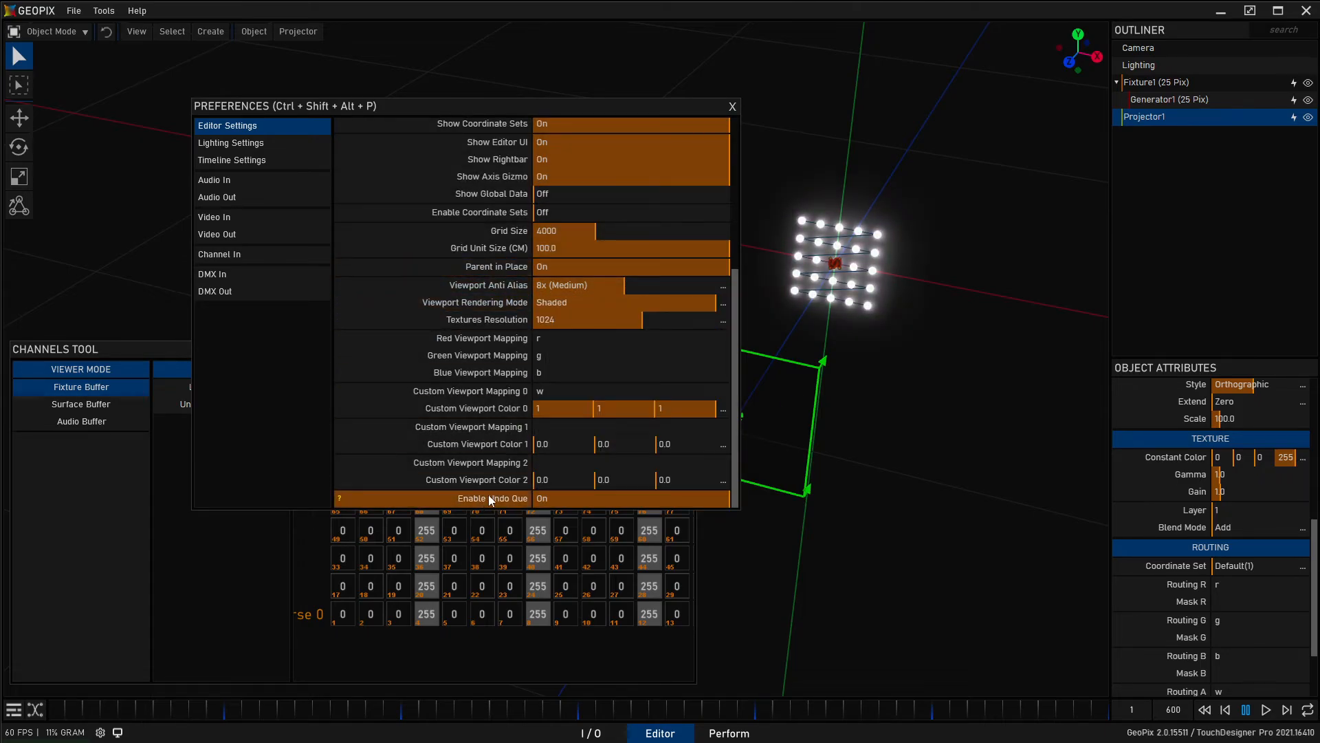
- Try a UV mapping by setting Custom Viewport Mapping 0 to uv with a violet color of 0.426, 0.166, 0.877
{"action": "left_click", "coordinate": [567, 389]}
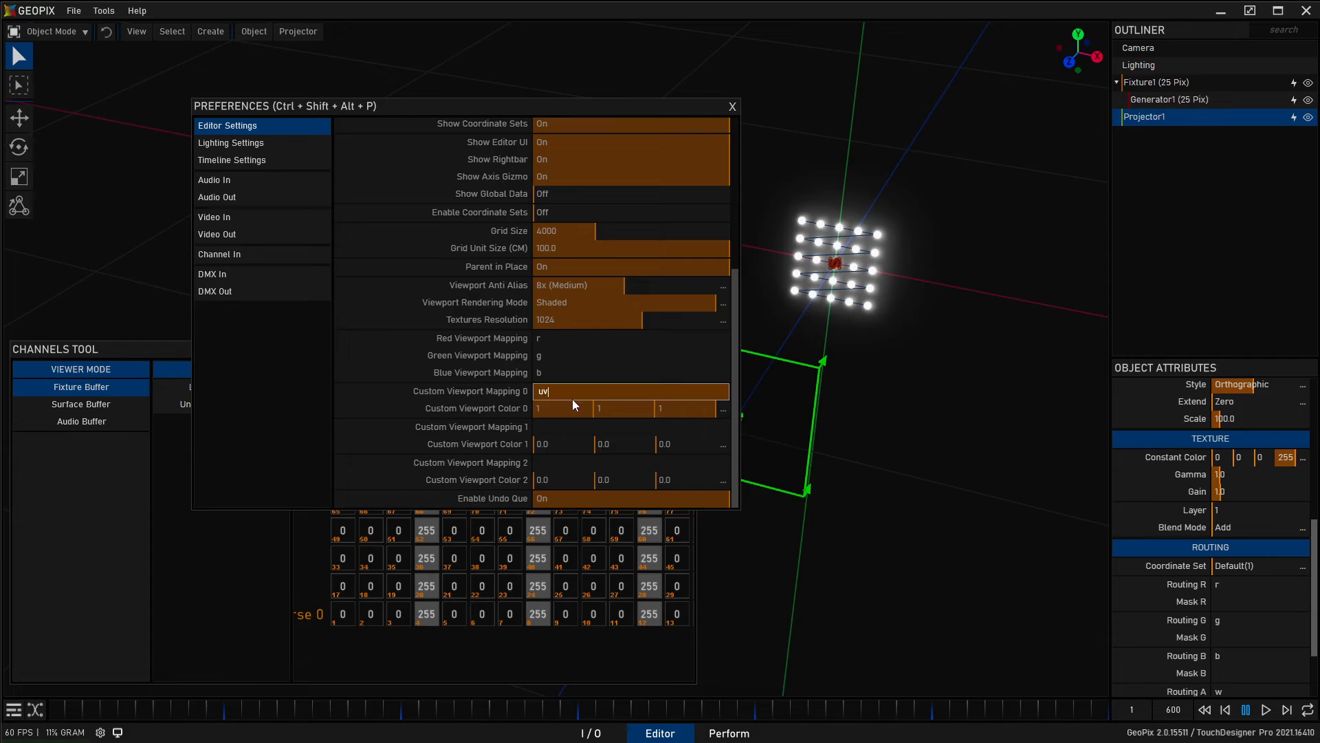
{"action": "key", "text": "Return"}
{"action": "left_click", "coordinate": [722, 408]}
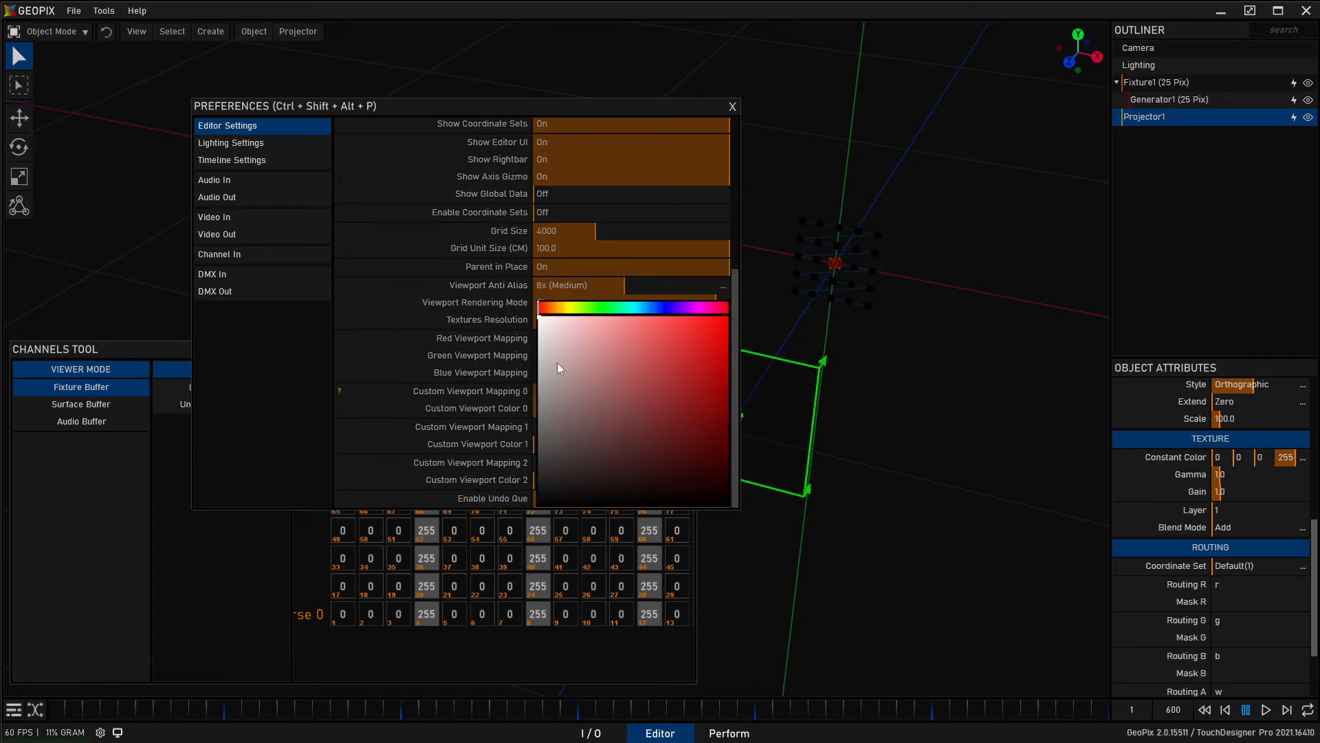
{"action": "left_click", "coordinate": [669, 307]}
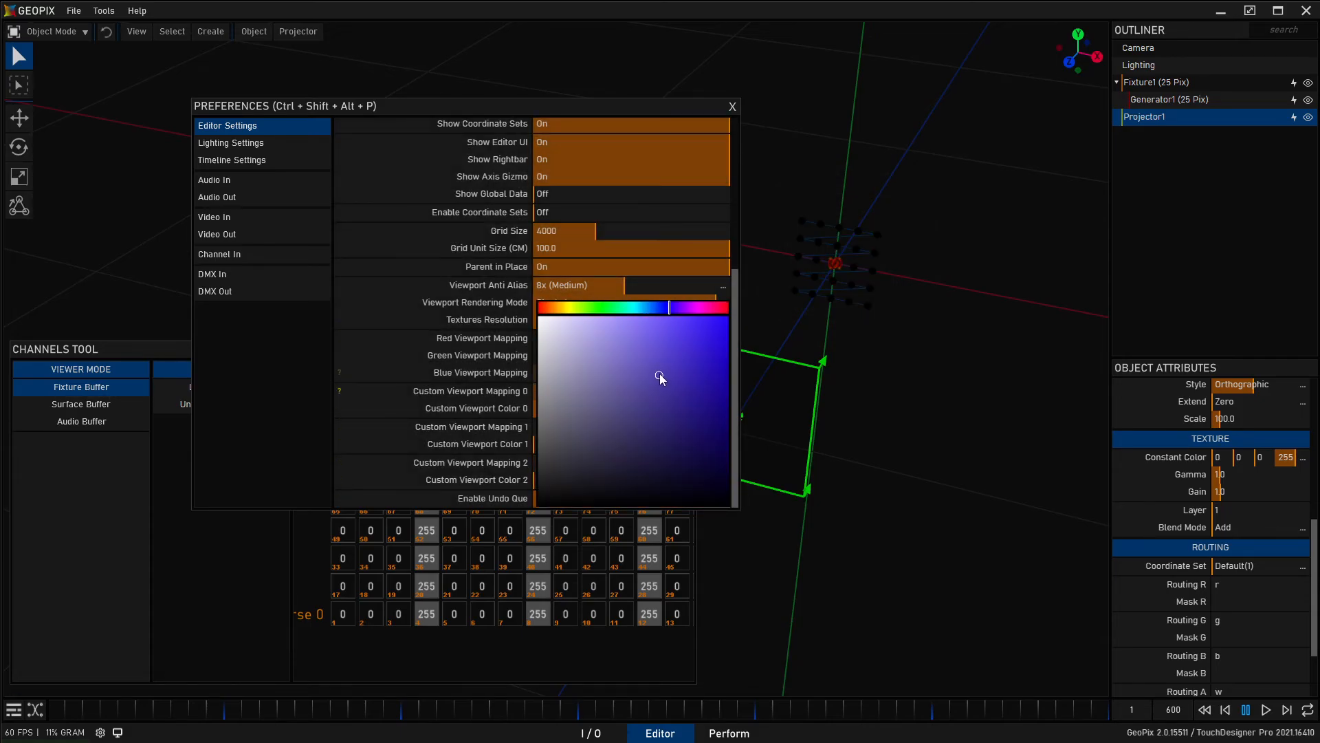
{"action": "left_click", "coordinate": [668, 353]}
{"action": "left_click", "coordinate": [676, 307]}
{"action": "left_click", "coordinate": [692, 339]}
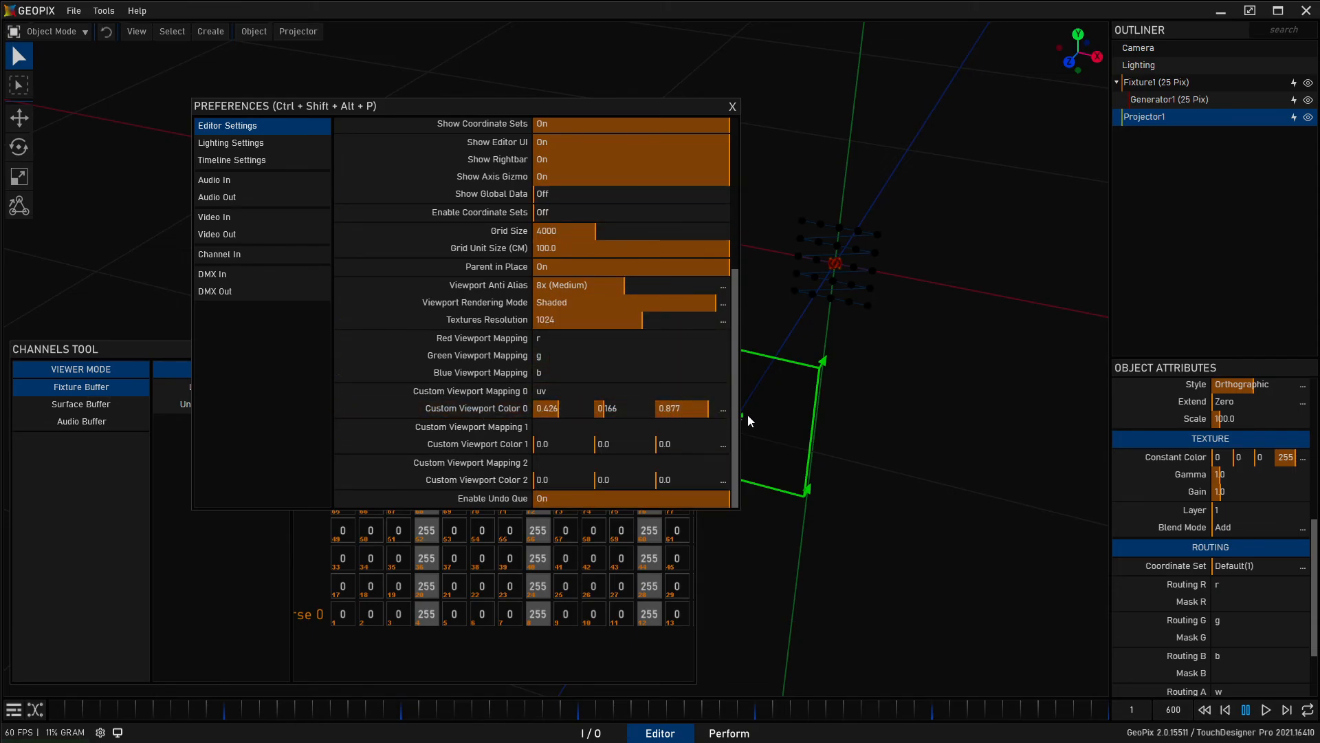
- Restore Custom Viewport Color 0 to white (1, 1, 1) and Custom Viewport Mapping 0 to w, and close the preferences
{"action": "left_click", "coordinate": [722, 409]}
{"action": "left_click", "coordinate": [583, 318]}
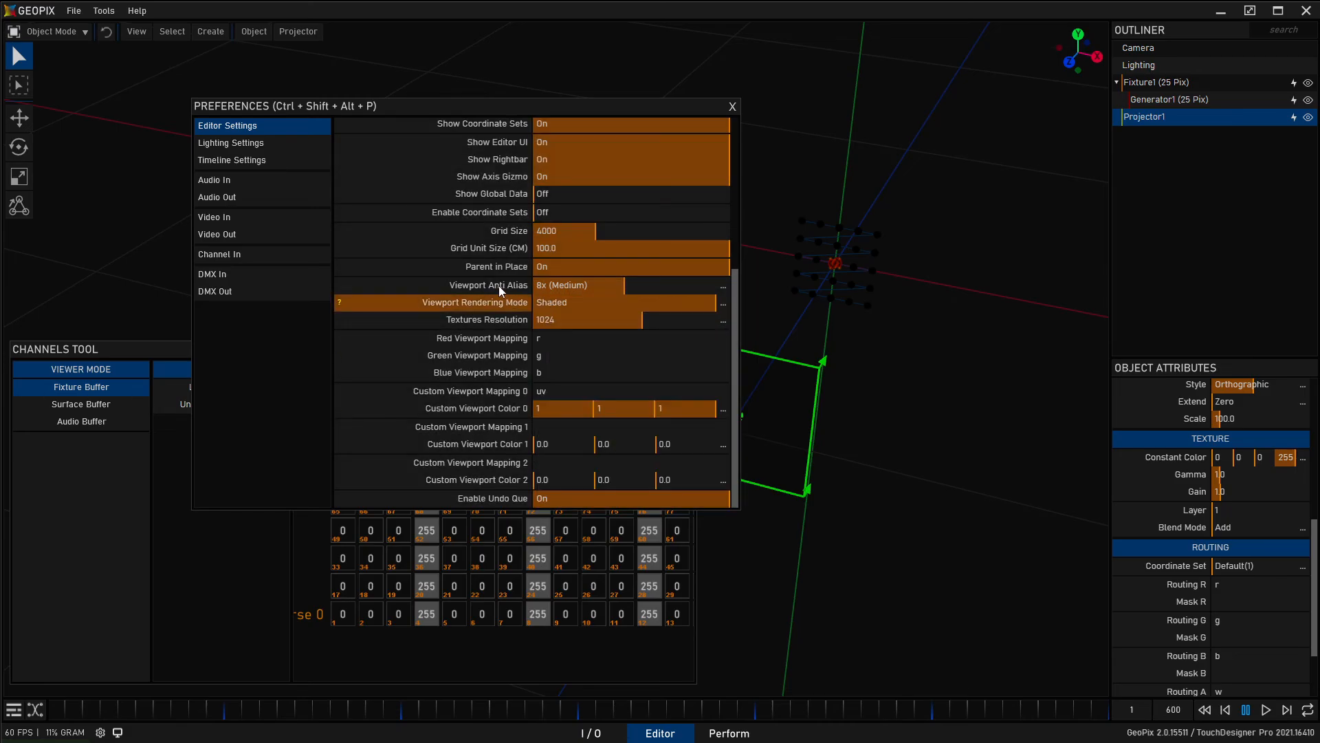
{"action": "left_click", "coordinate": [551, 390]}
{"action": "type", "text": "w"}
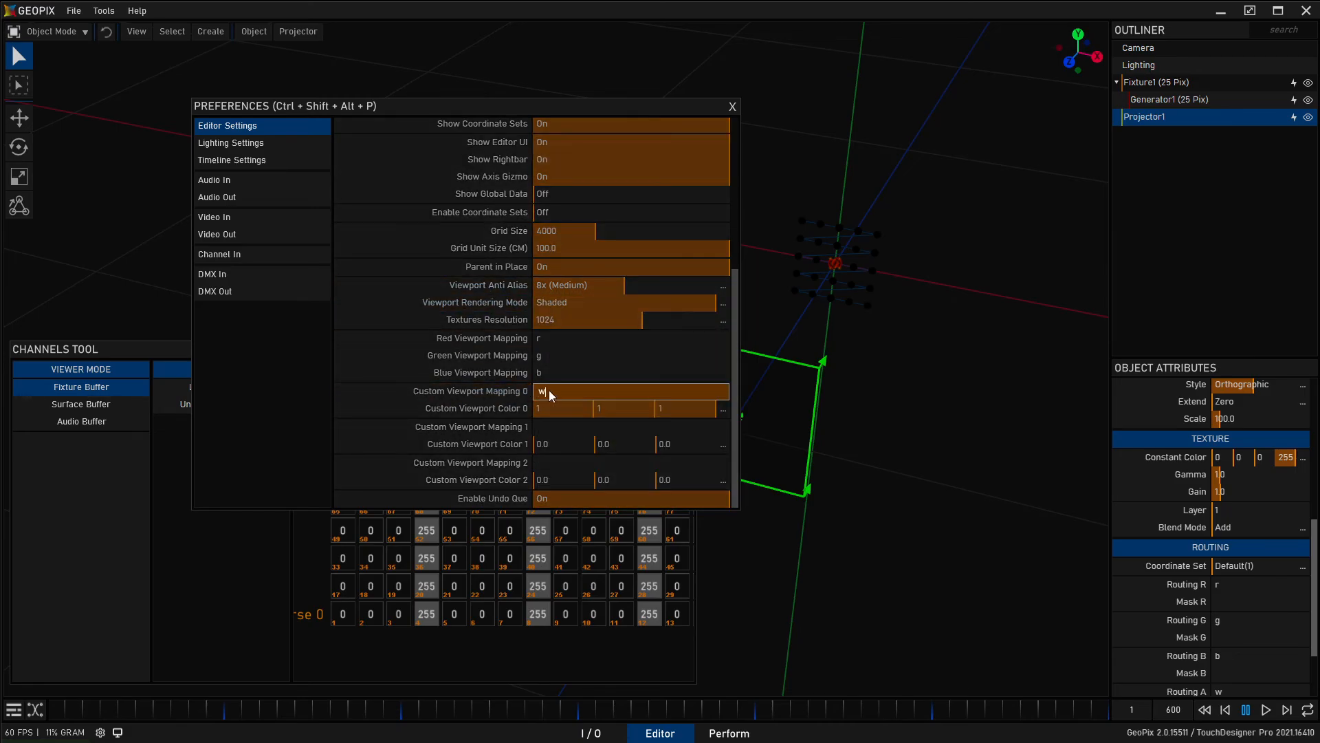
{"action": "key", "text": "Return"}
{"action": "left_click", "coordinate": [733, 106]}
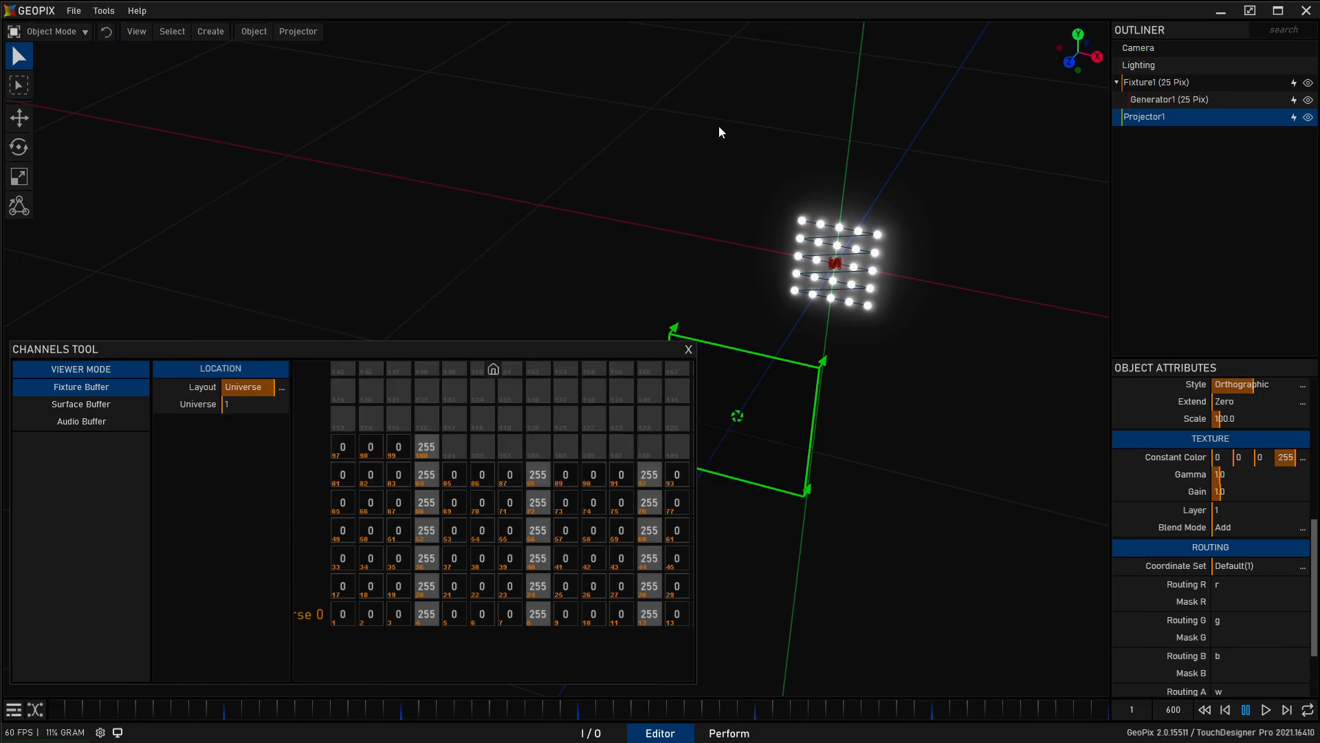
- Return the alpha component of the projector's constant color to 0 and reframe the fixture and projector
{"action": "scroll", "coordinate": [1162, 478], "scroll_direction": "down", "scroll_amount": 5}
{"action": "scroll", "coordinate": [1153, 498], "scroll_direction": "up", "scroll_amount": 3}
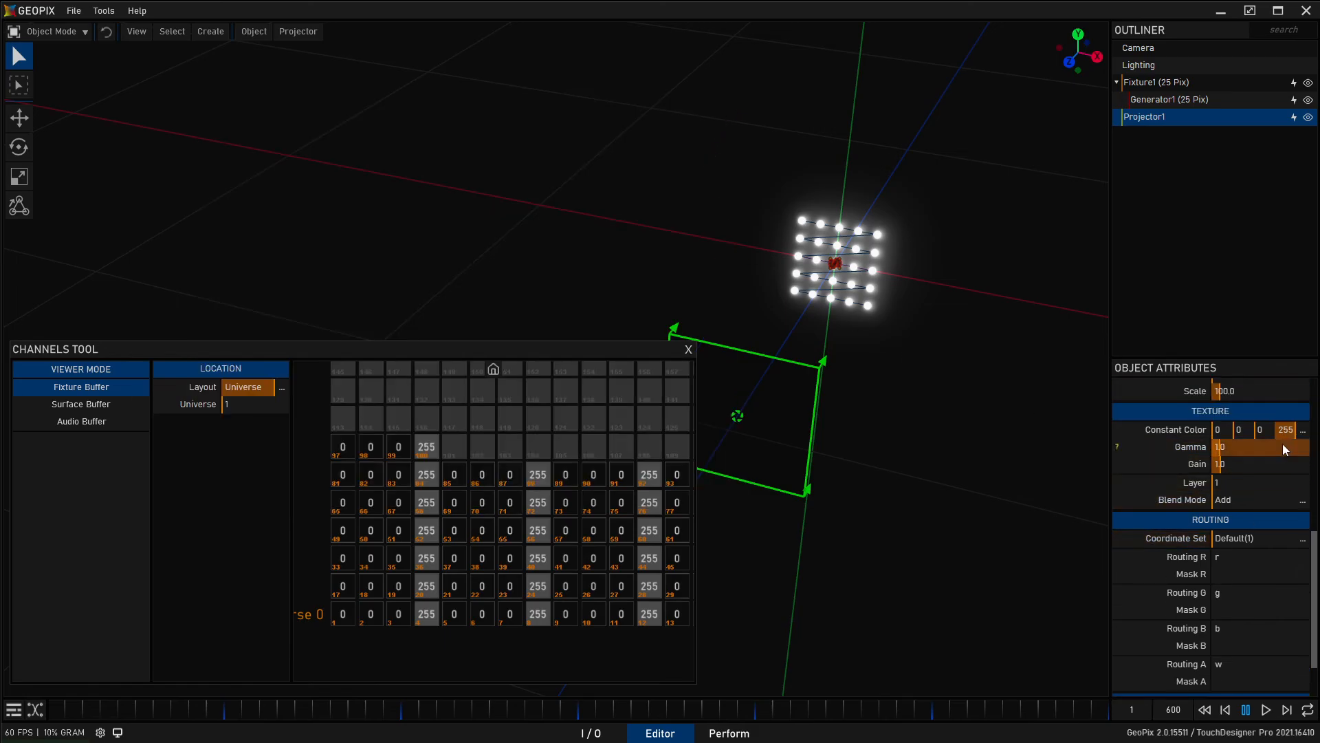
{"action": "left_click_drag", "start_coordinate": [1287, 430], "coordinate": [403, 414]}
{"action": "middle_click_drag", "start_coordinate": [852, 339], "coordinate": [915, 374]}
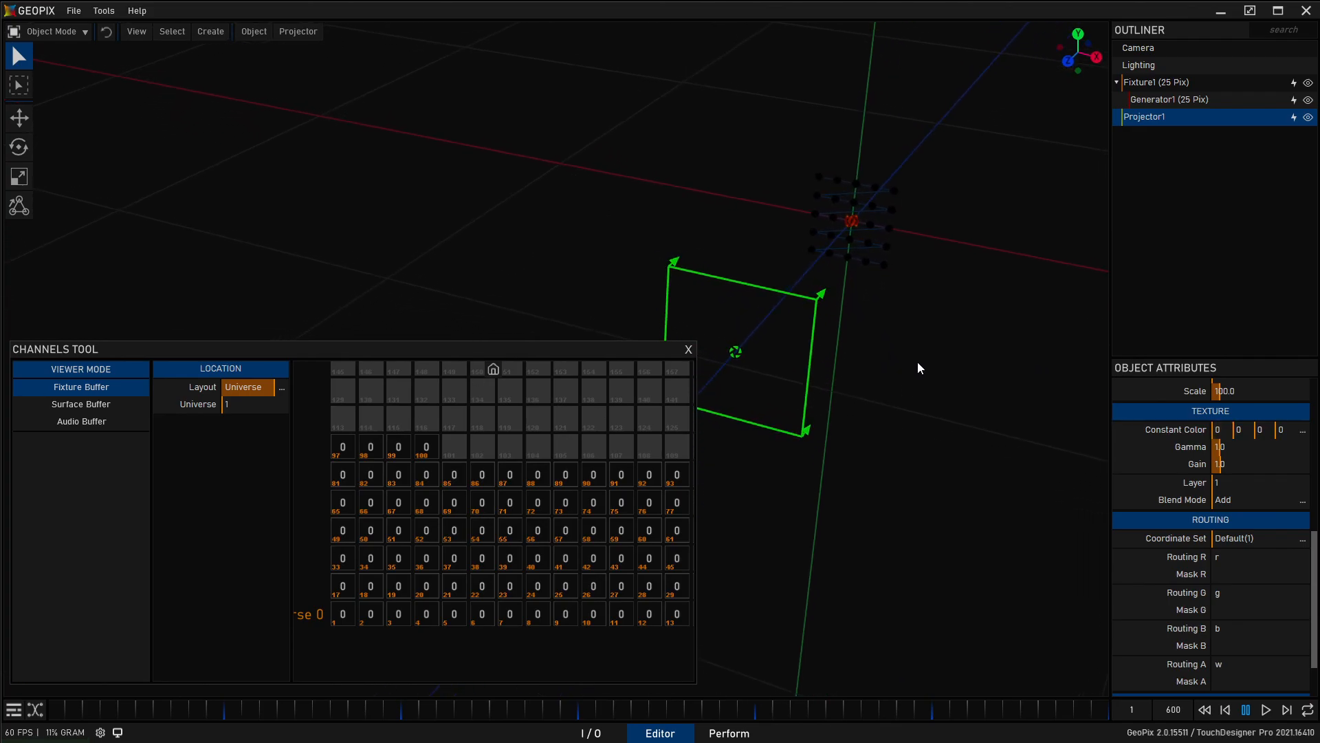